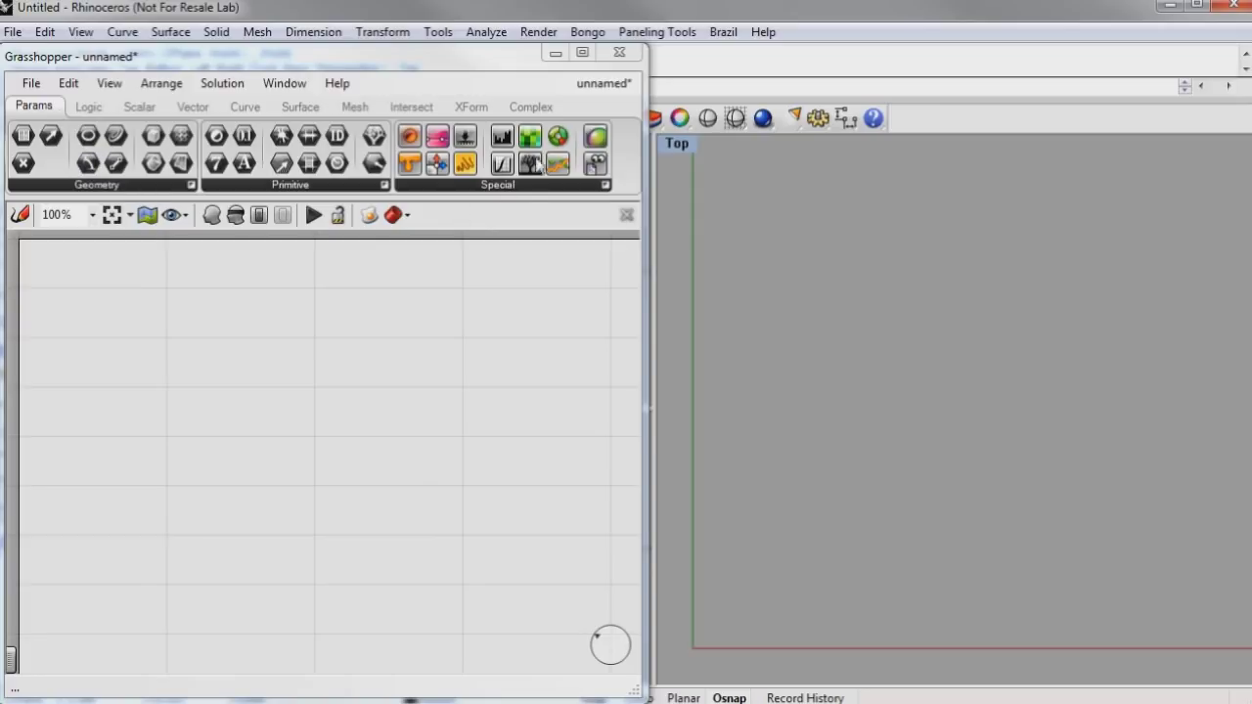
pyautogui.moveTo(540, 141); pyautogui.dragTo(190, 333)
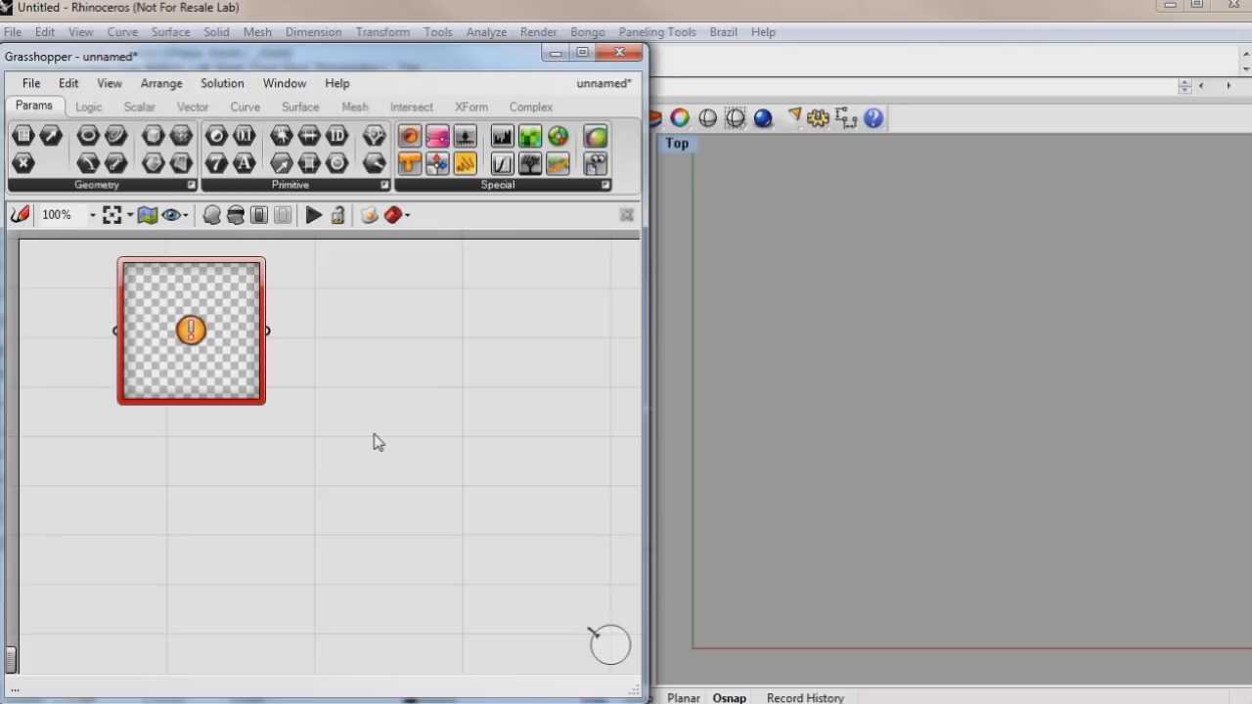
pyautogui.rightClick(188, 335)
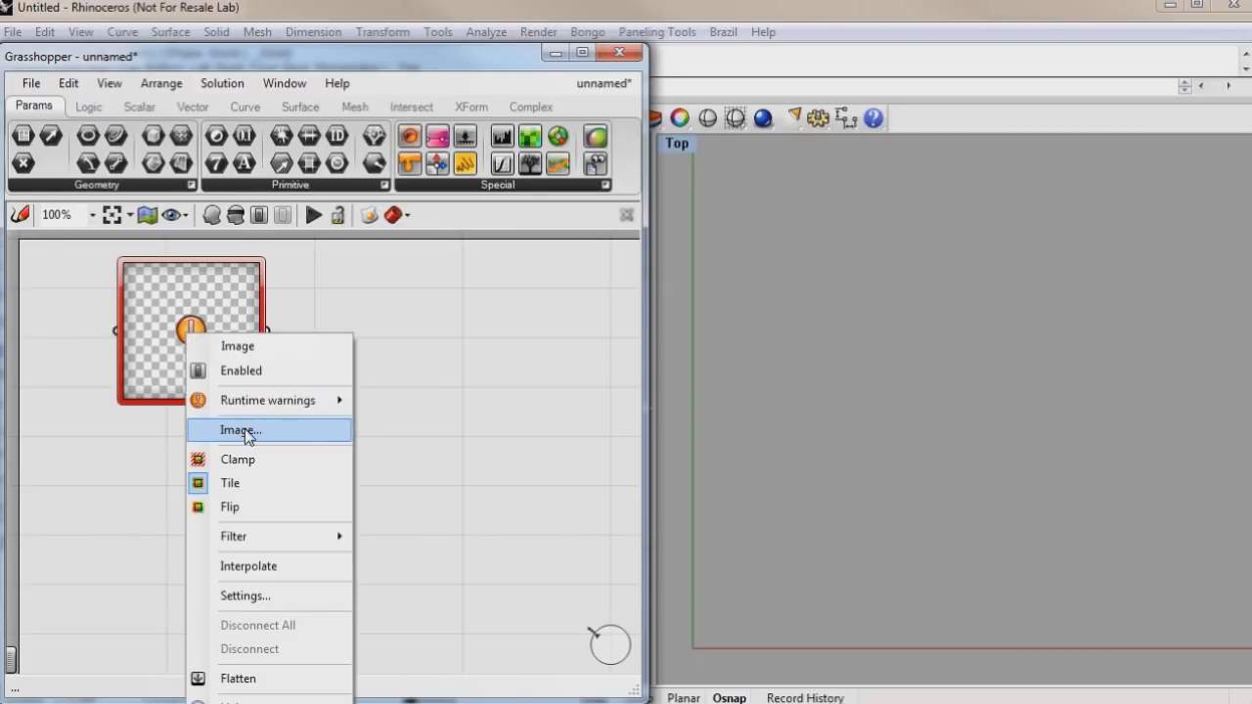
pyautogui.click(403, 396)
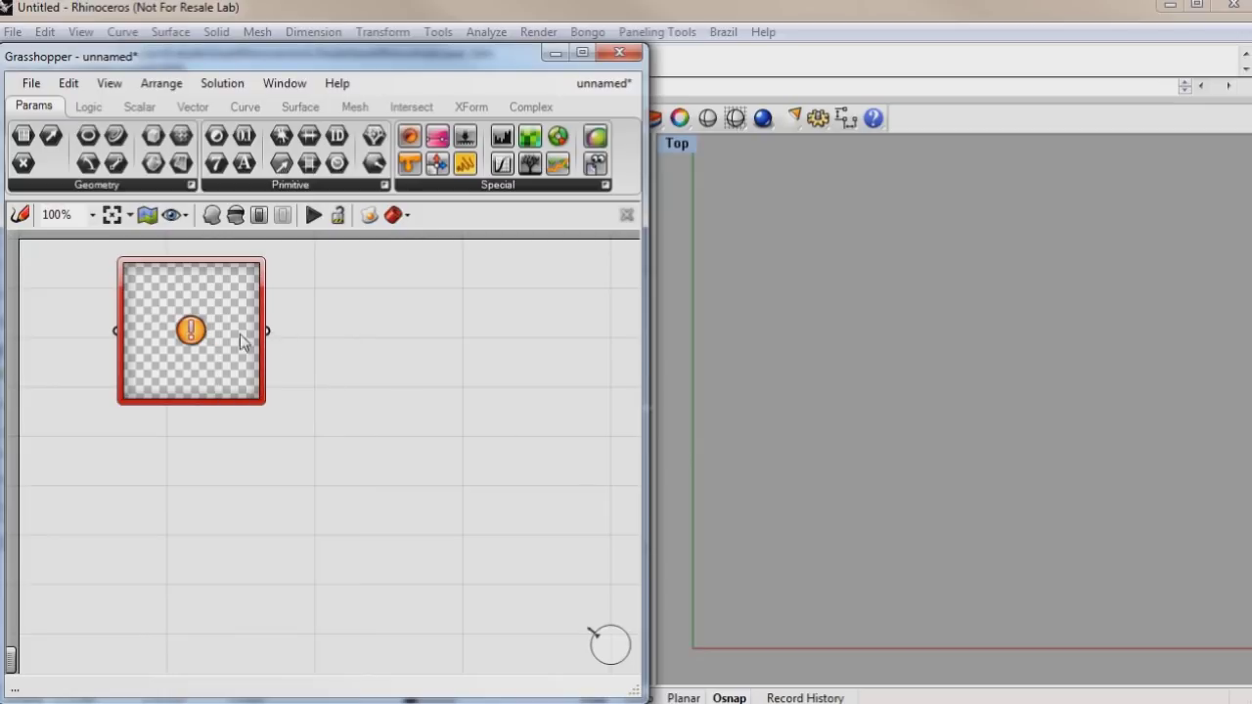
pyautogui.press('Delete')
# Bring the rhino image file onto the Grasshopper canvas as an image sampler
pyautogui.moveTo(50, 297); pyautogui.dragTo(250, 352)
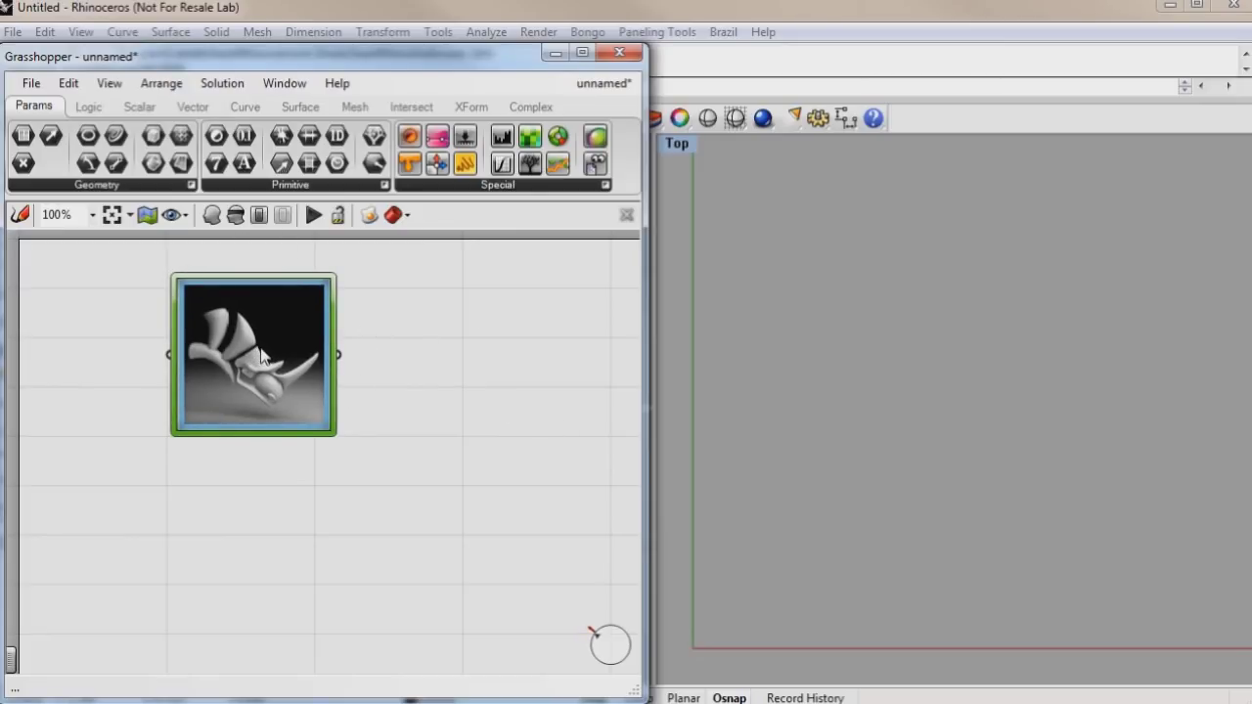
pyautogui.moveTo(260, 355); pyautogui.dragTo(284, 345)
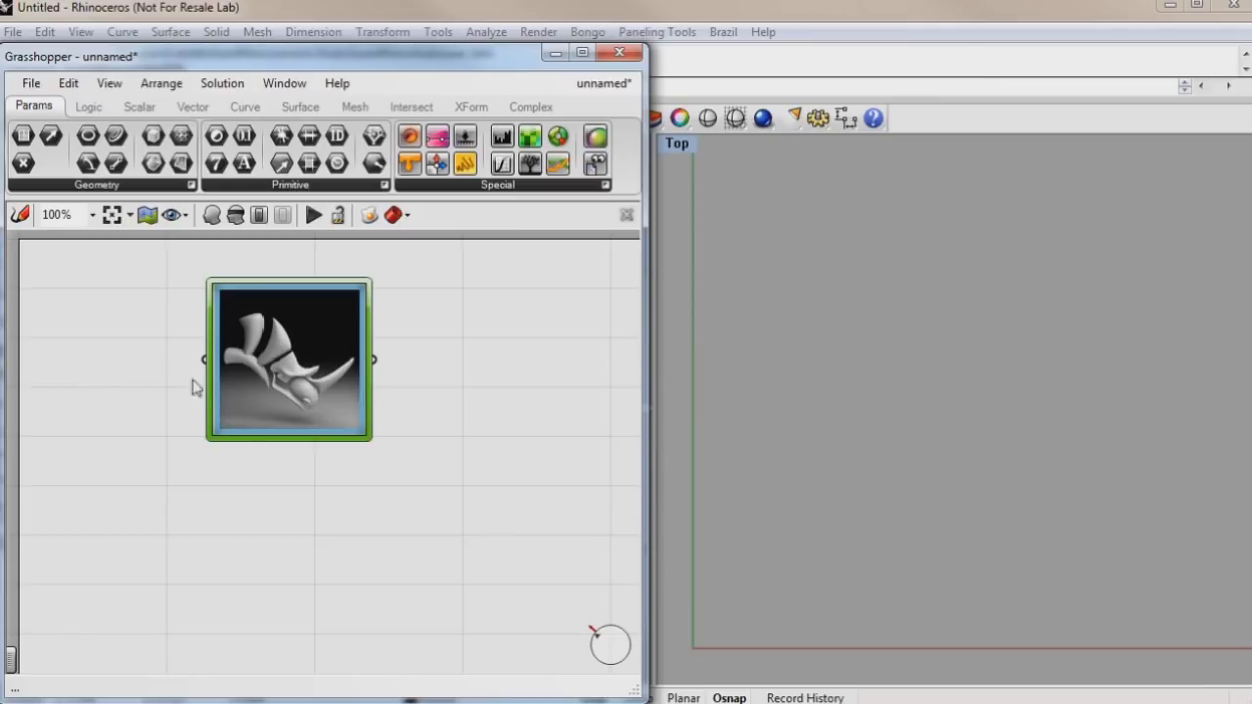
# Set the image sampler's X and Y domains to 0.0 To 30 and enable interpolation
pyautogui.rightClick(294, 350)
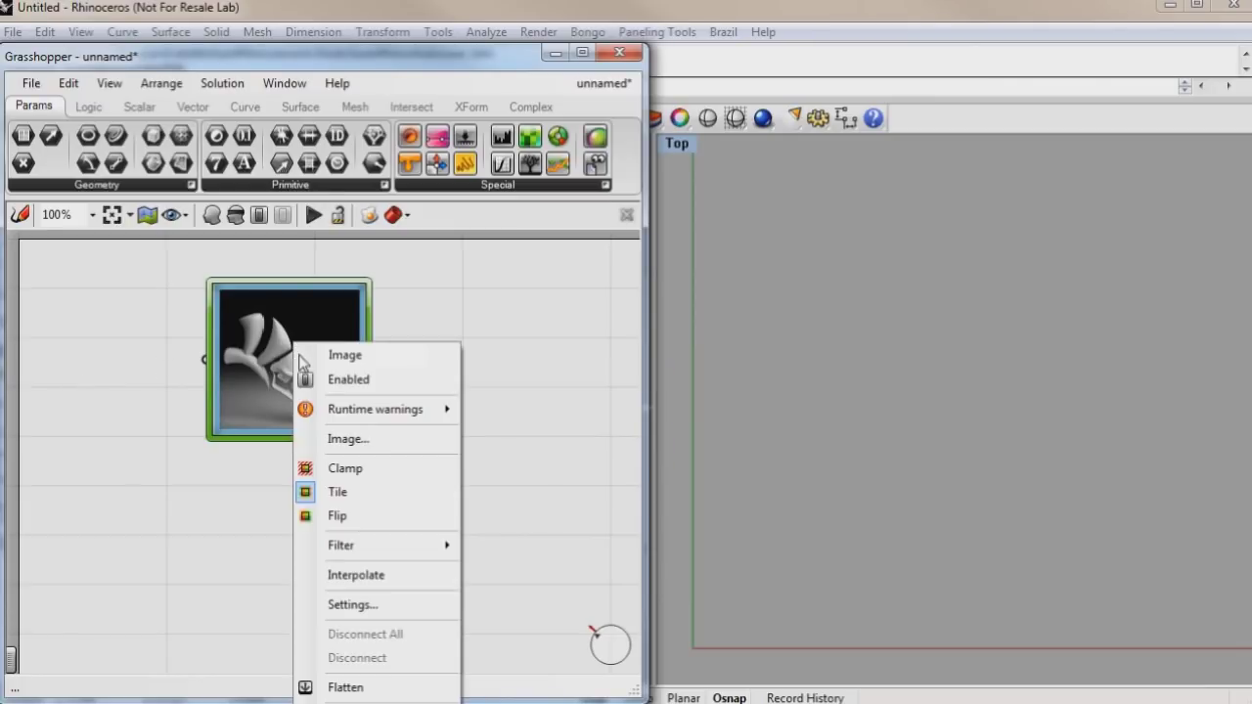
pyautogui.click(380, 604)
pyautogui.moveTo(386, 478); pyautogui.dragTo(362, 351)
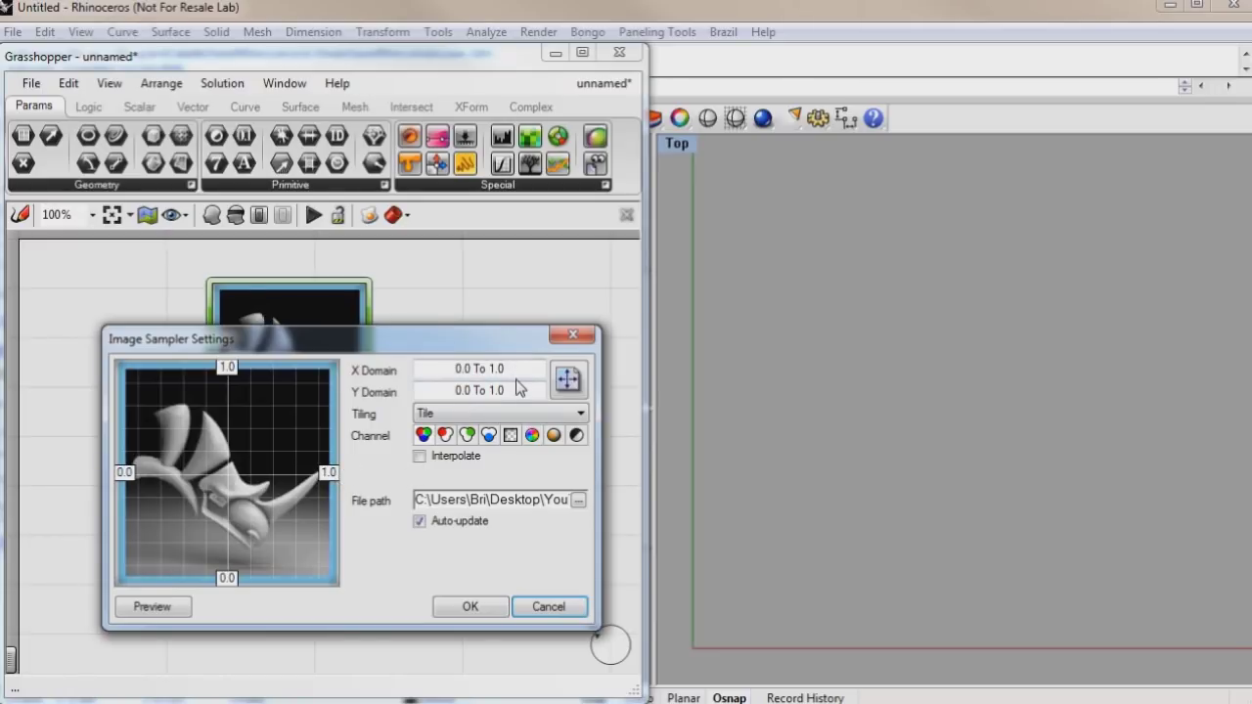
pyautogui.moveTo(516, 370); pyautogui.dragTo(490, 372)
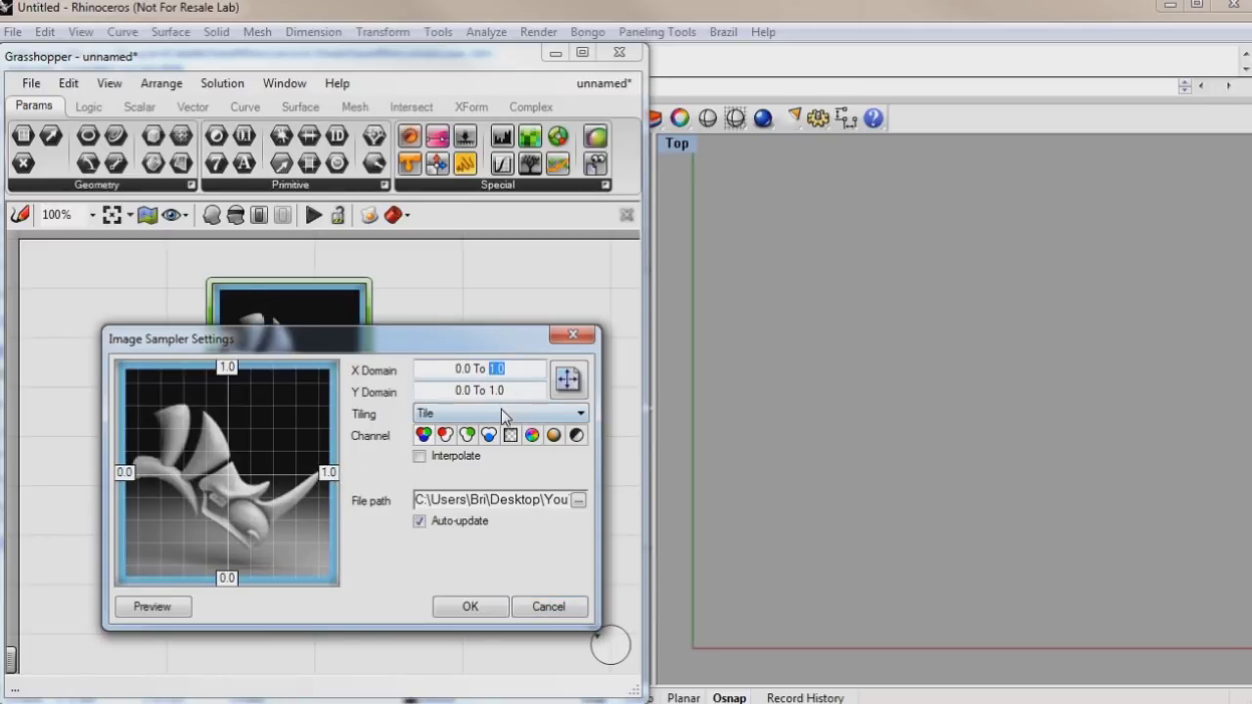
pyautogui.write('30')
pyautogui.moveTo(518, 390); pyautogui.dragTo(493, 404)
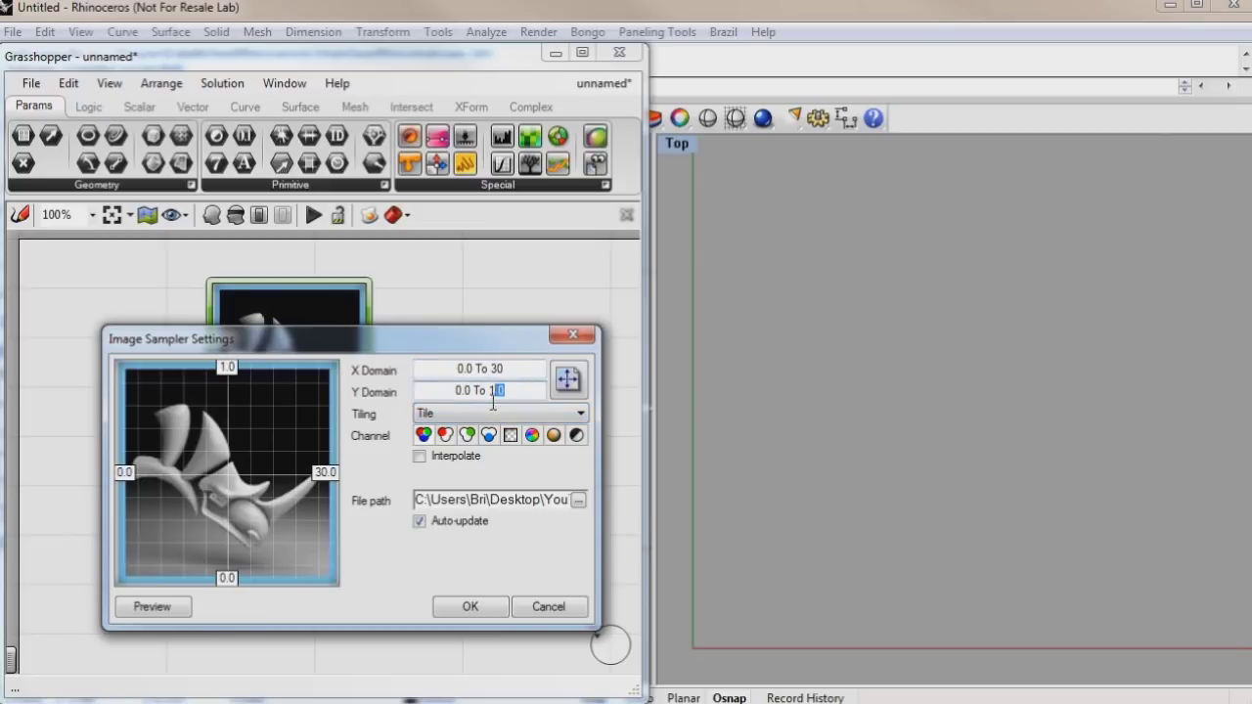
pyautogui.write('30')
pyautogui.click(519, 368)
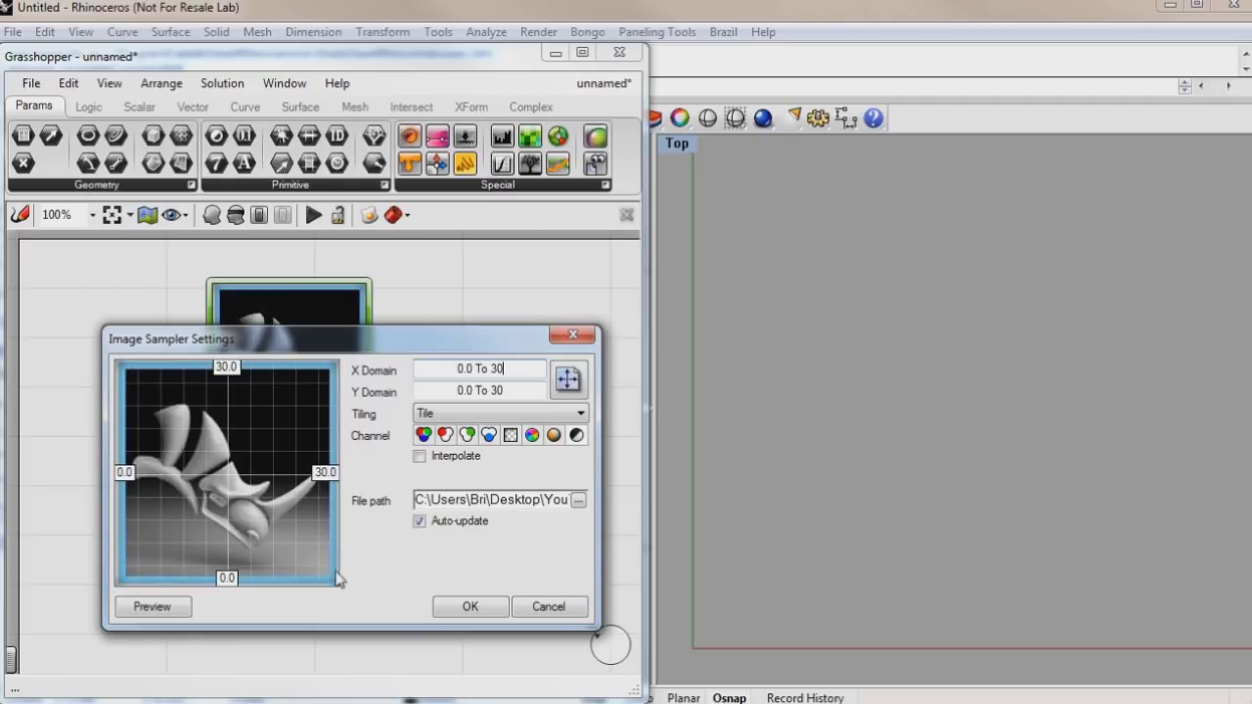
pyautogui.click(422, 458)
pyautogui.click(470, 607)
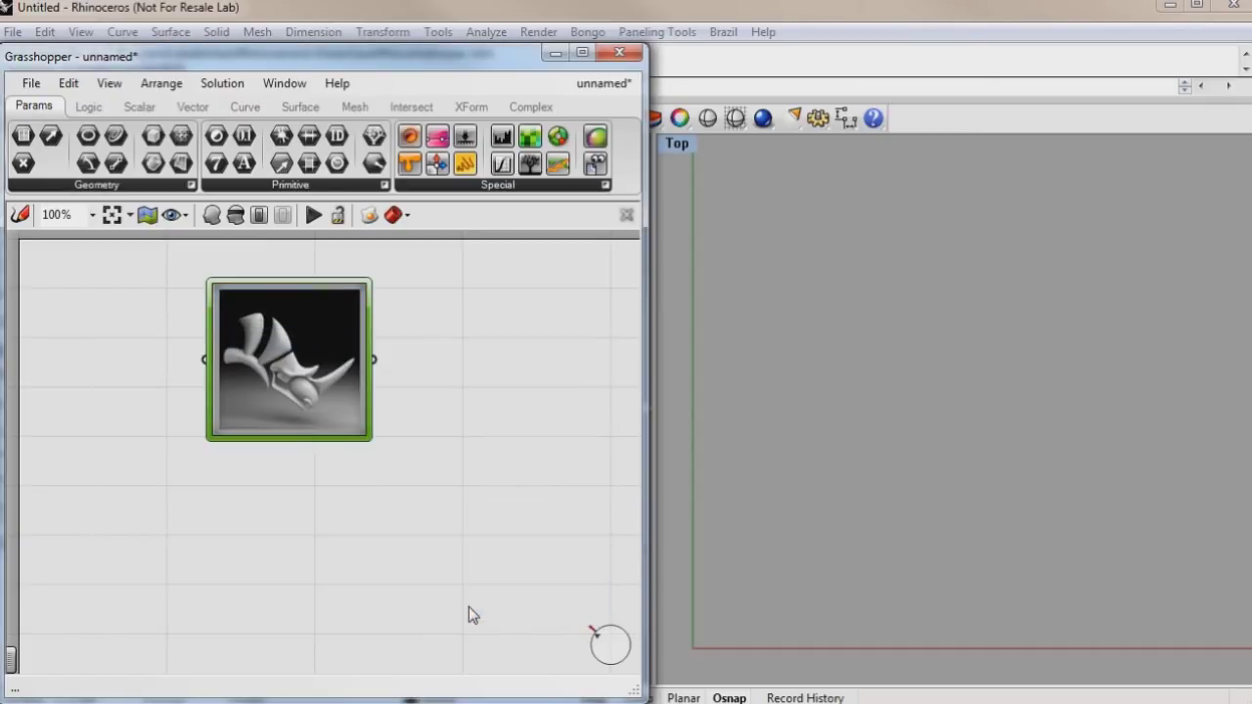
# Place a rectangular grid component on the canvas near the image sampler and turn off its preview
pyautogui.moveTo(289, 352); pyautogui.dragTo(341, 348)
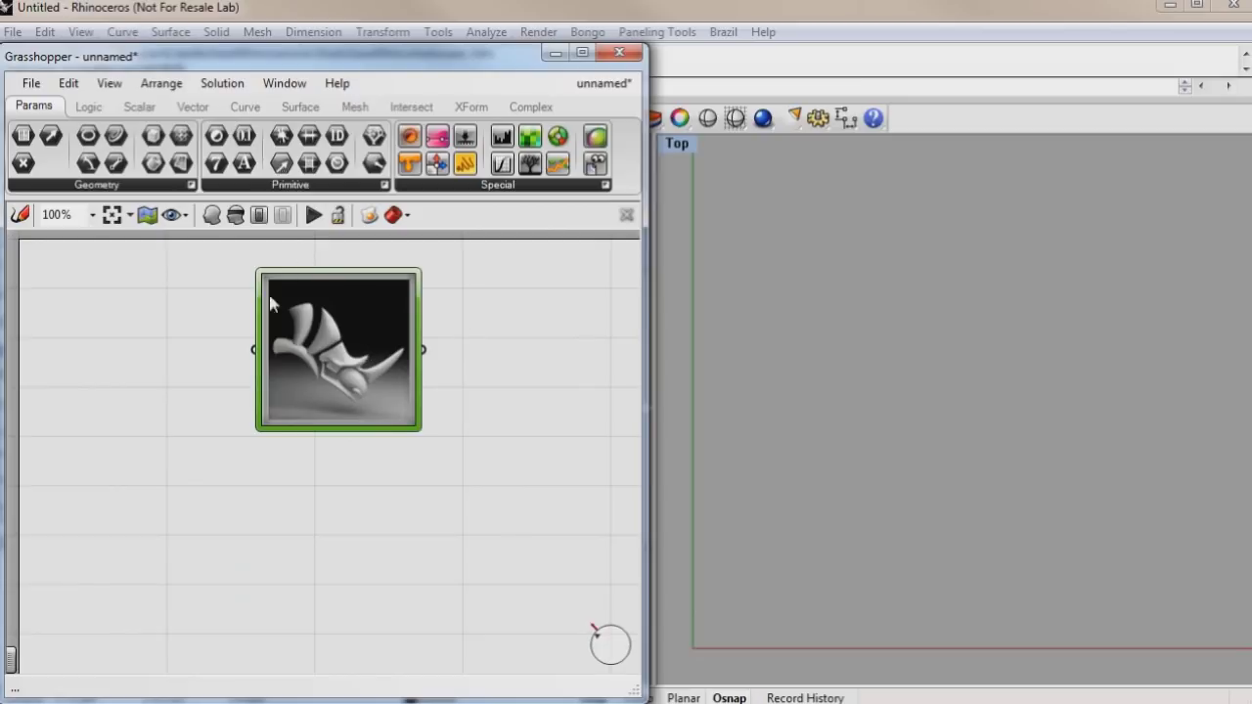
pyautogui.moveTo(418, 396); pyautogui.dragTo(423, 411)
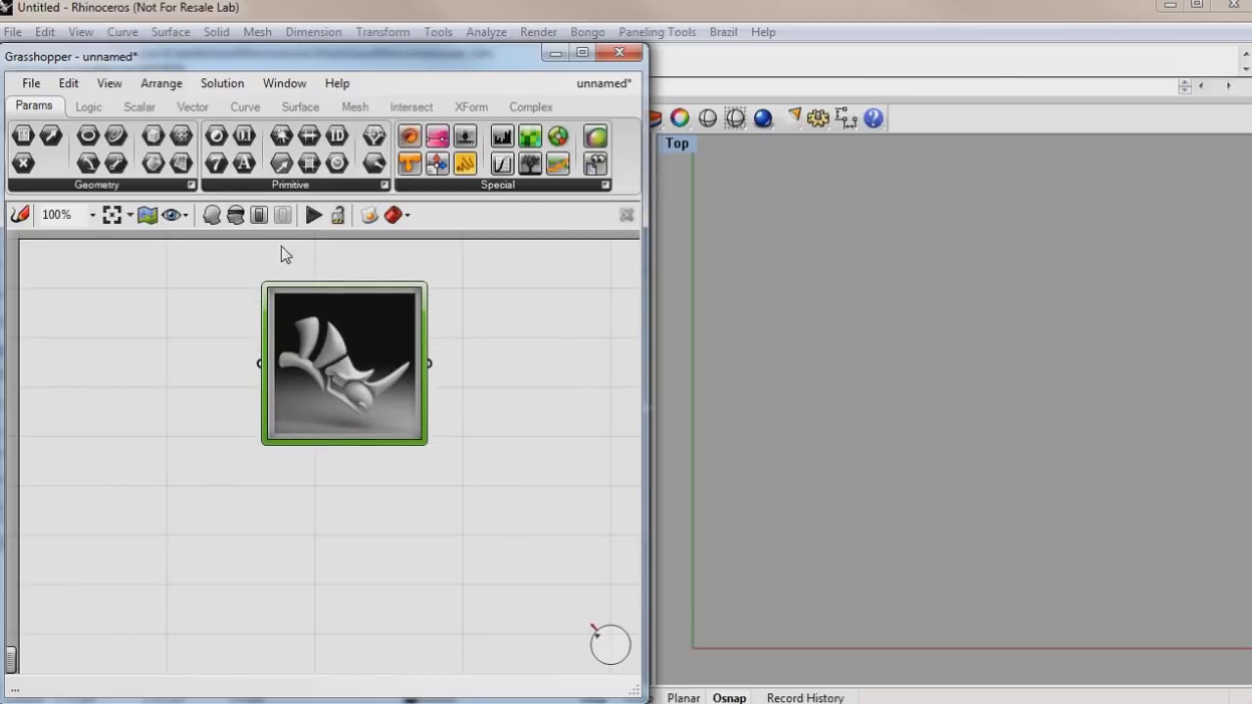
pyautogui.click(192, 106)
pyautogui.moveTo(242, 164); pyautogui.dragTo(178, 501)
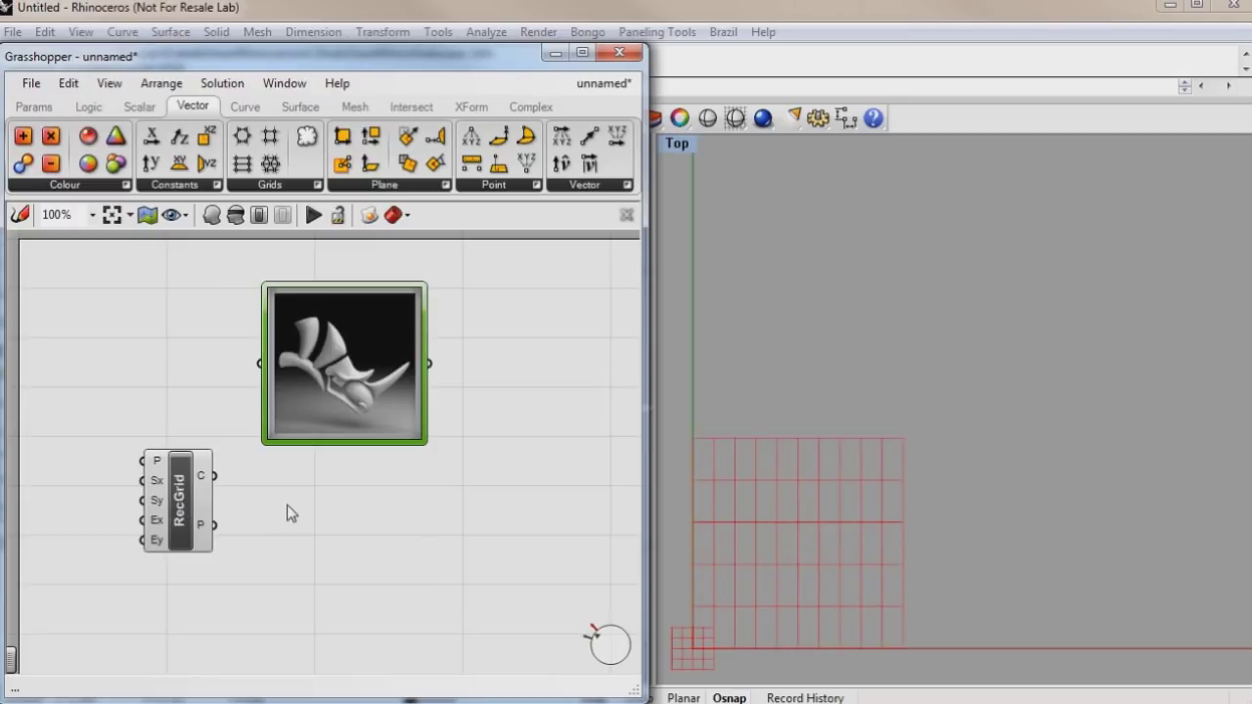
pyautogui.moveTo(359, 355); pyautogui.dragTo(395, 352)
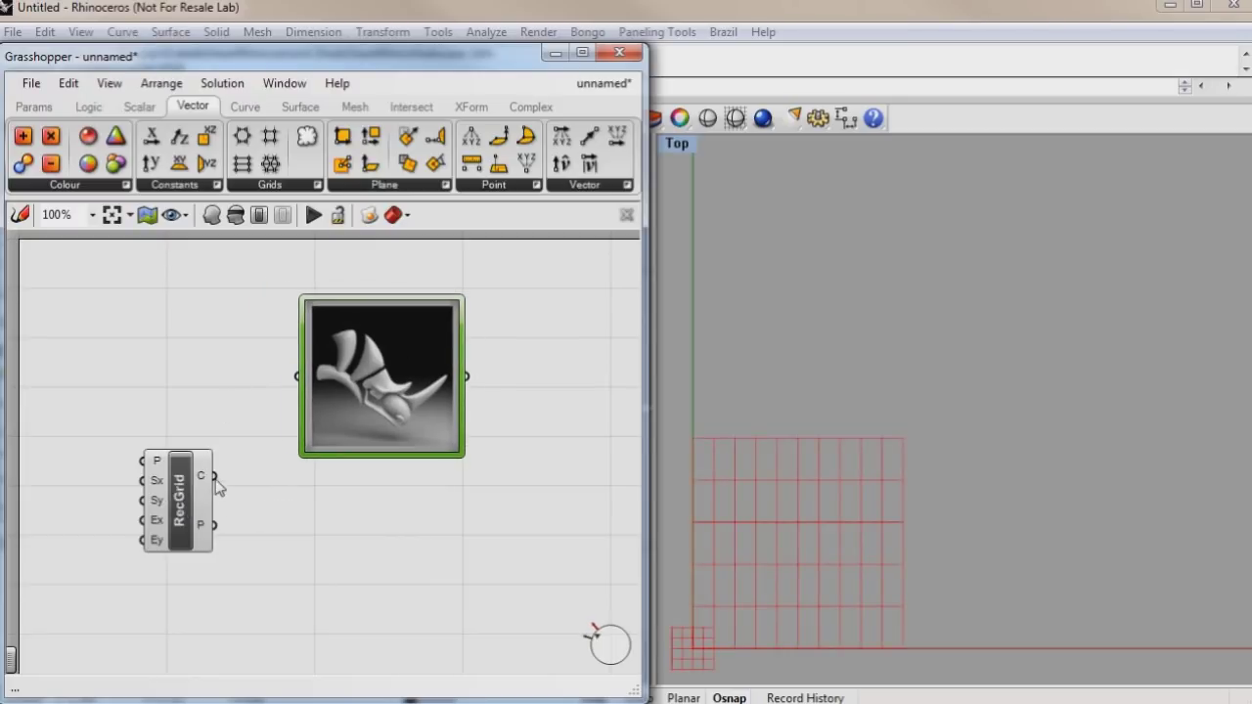
pyautogui.rightClick(188, 497)
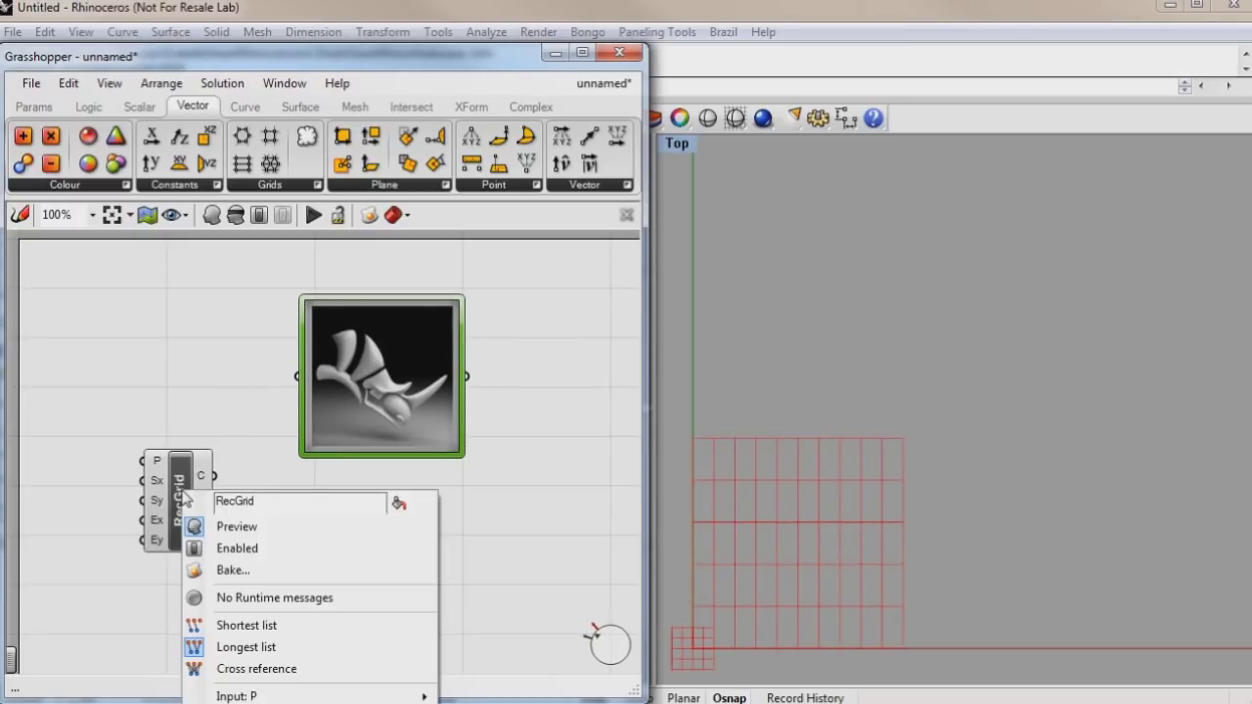
pyautogui.click(243, 533)
pyautogui.moveTo(202, 528); pyautogui.dragTo(210, 526)
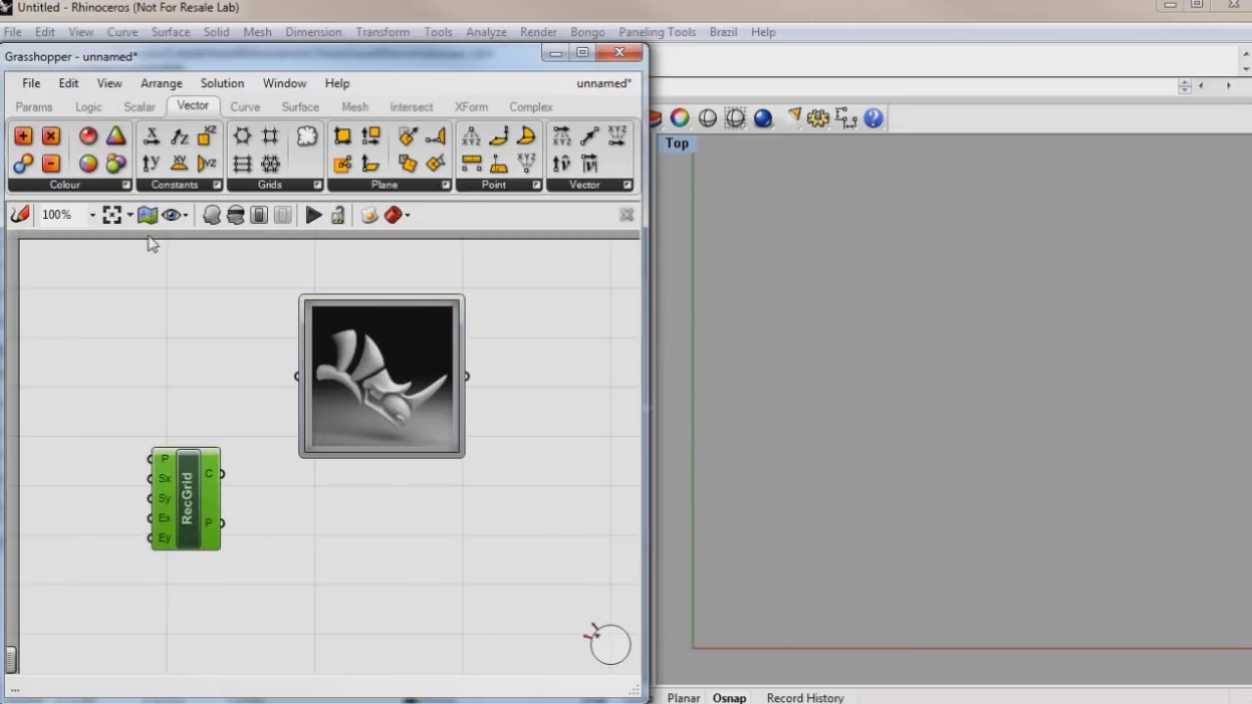
# Add a floating-point number slider ranging from 0.2 to 5 and connect it to the grid's Sx and Sy inputs
pyautogui.click(35, 111)
pyautogui.moveTo(466, 145); pyautogui.dragTo(125, 344)
pyautogui.doubleClick(112, 358)
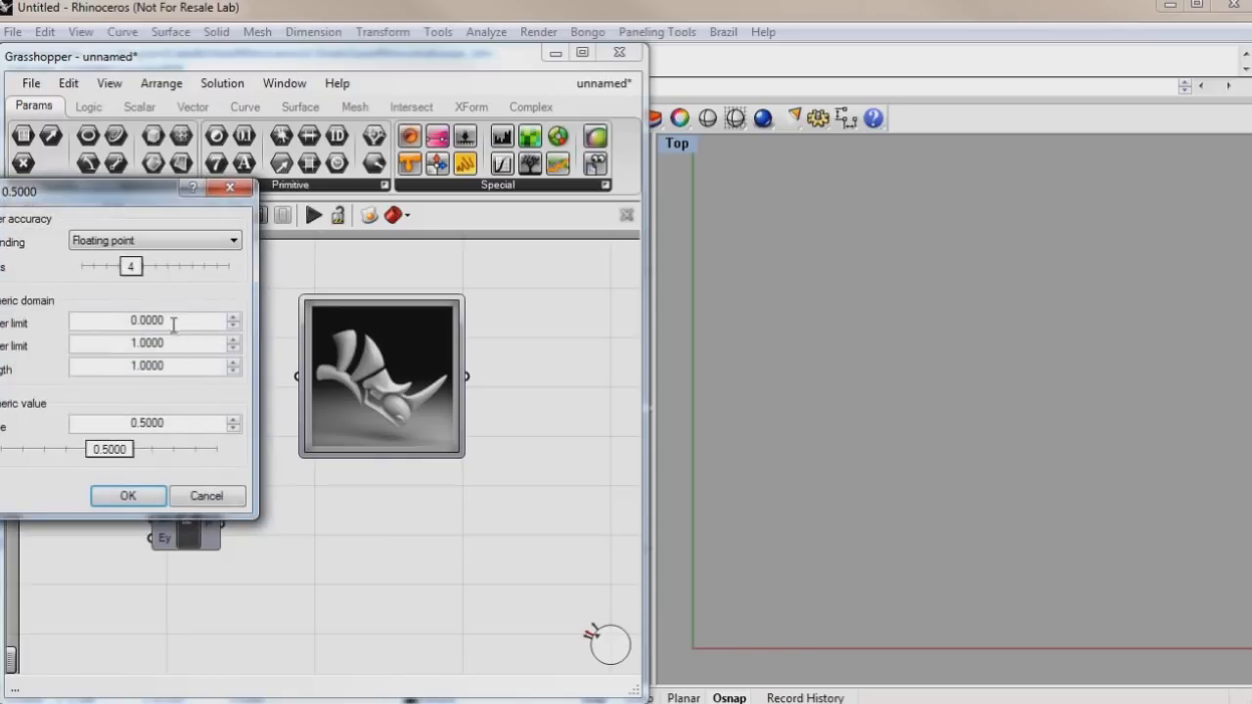
pyautogui.moveTo(178, 321); pyautogui.dragTo(15, 323)
pyautogui.write('0.2')
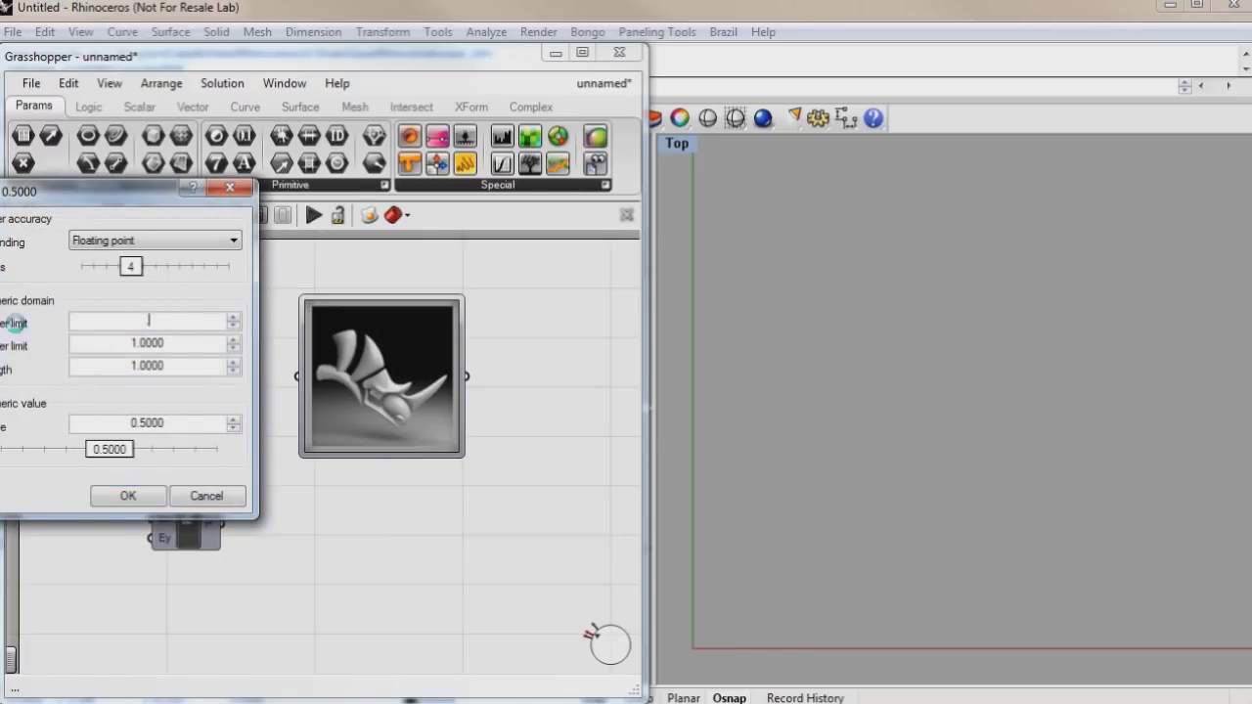
pyautogui.click(189, 344)
pyautogui.moveTo(189, 343); pyautogui.dragTo(54, 350)
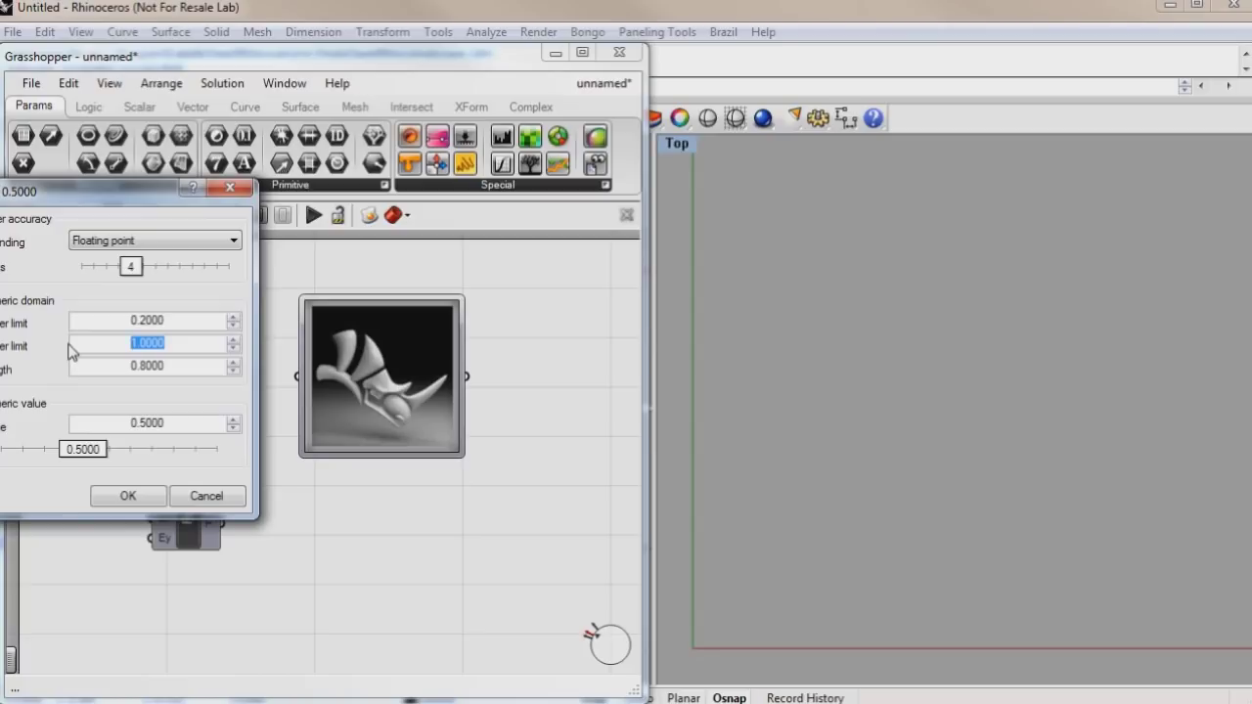
pyautogui.write('5')
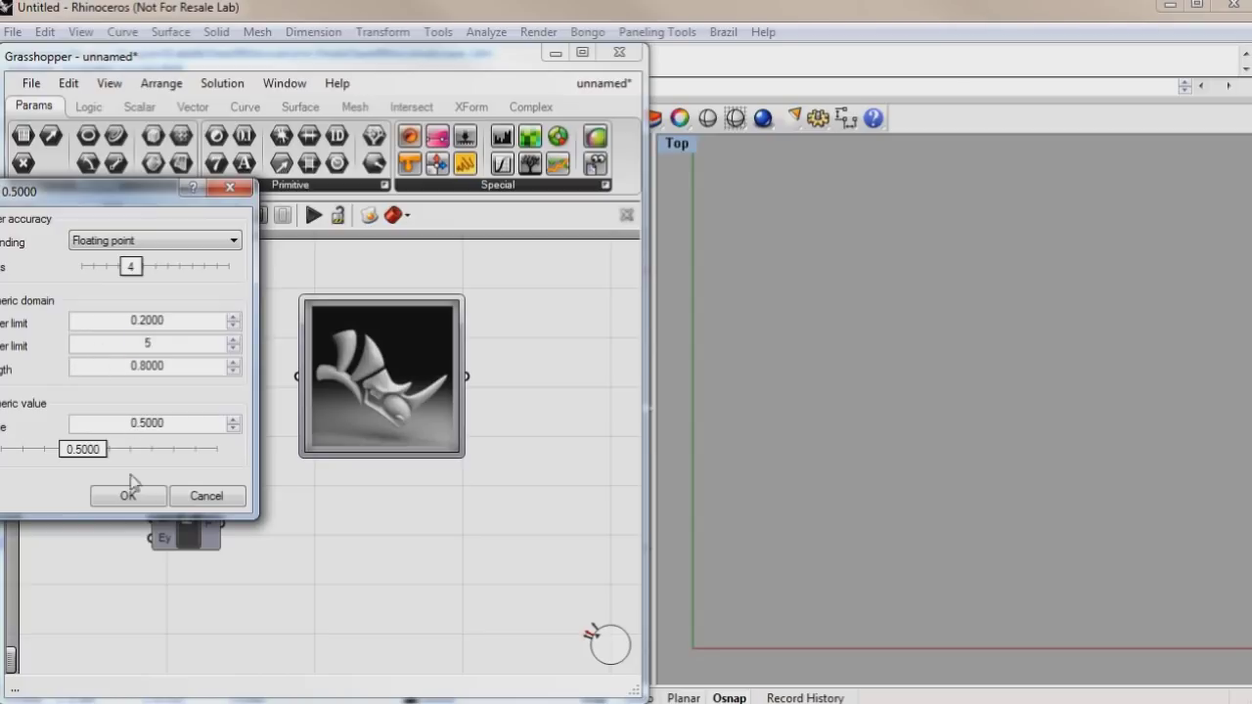
pyautogui.click(133, 497)
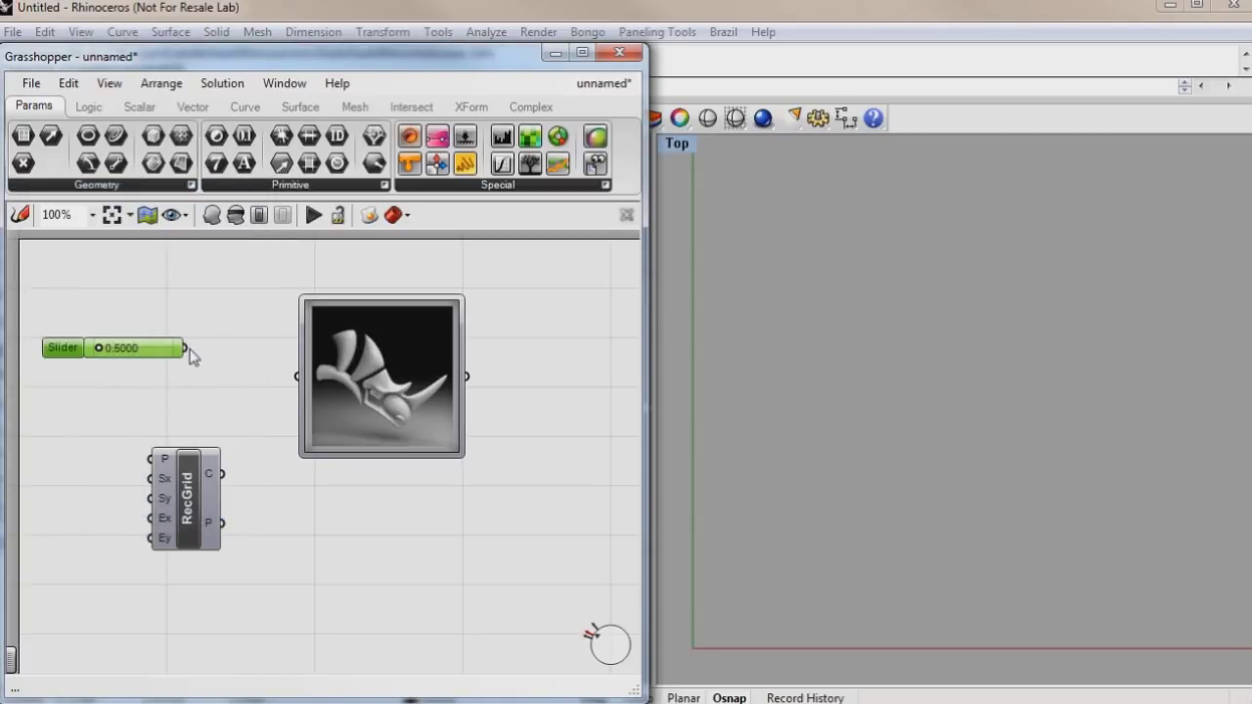
pyautogui.moveTo(186, 348); pyautogui.dragTo(152, 479)
pyautogui.moveTo(186, 348); pyautogui.dragTo(229, 522)
# Add a second number slider below the first, using integer rounding with limits of 2 and 200
pyautogui.moveTo(438, 164); pyautogui.dragTo(98, 572)
pyautogui.doubleClick(98, 573)
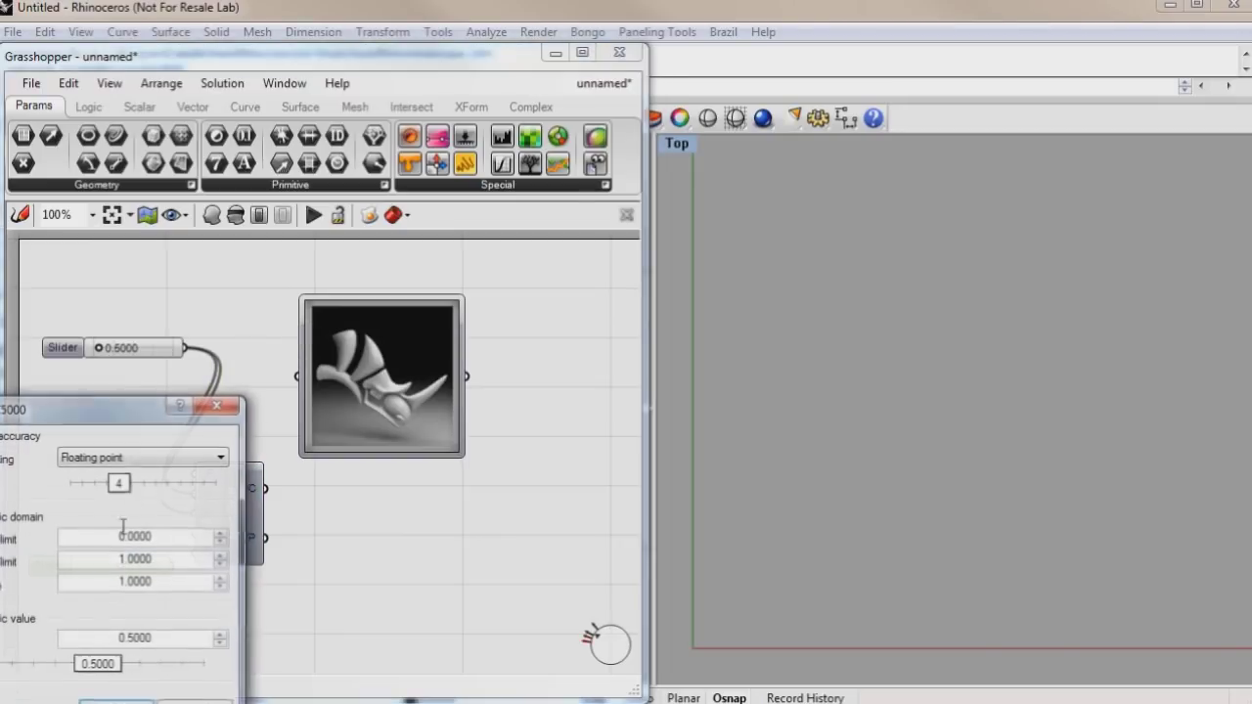
pyautogui.click(147, 457)
pyautogui.click(155, 489)
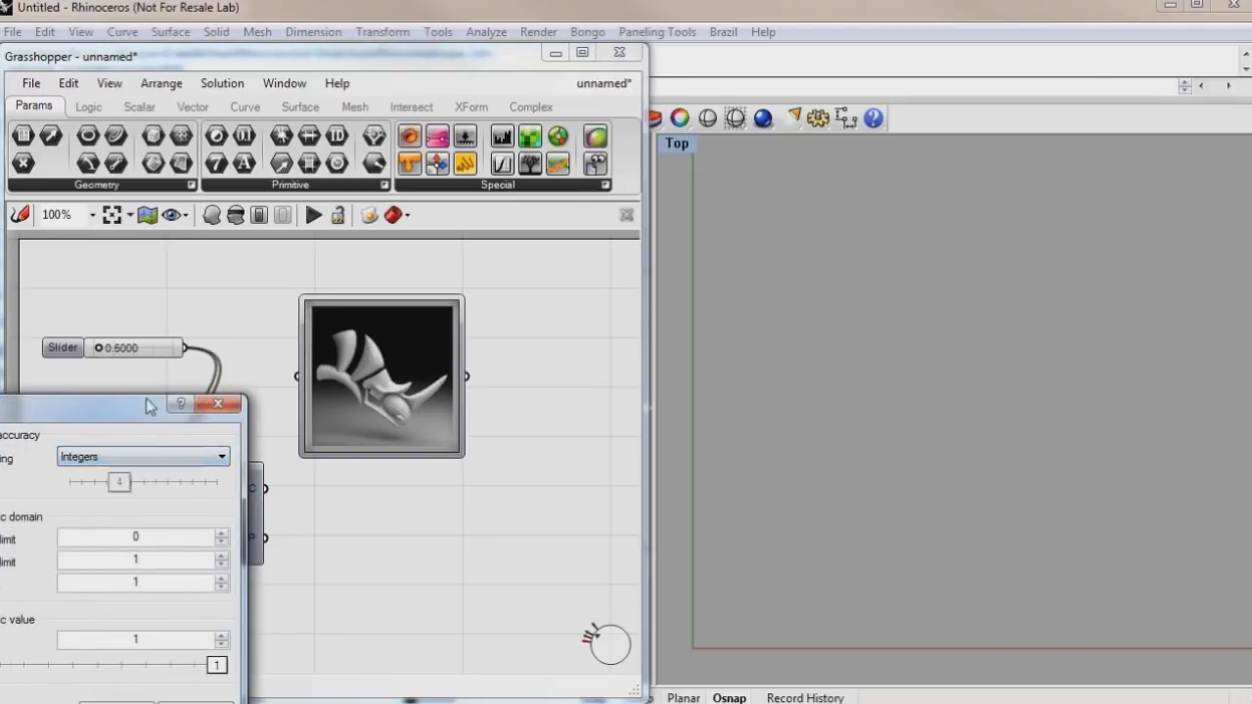
pyautogui.moveTo(135, 406); pyautogui.dragTo(230, 305)
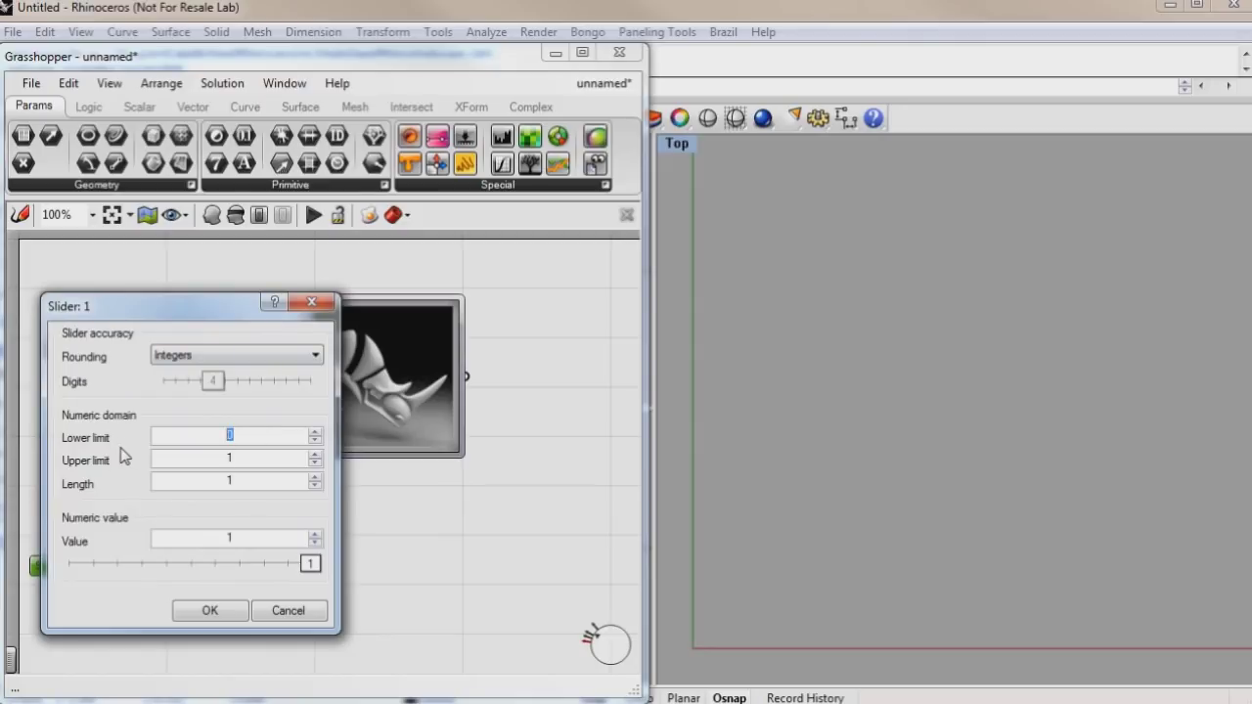
pyautogui.write('2')
pyautogui.press('Tab')
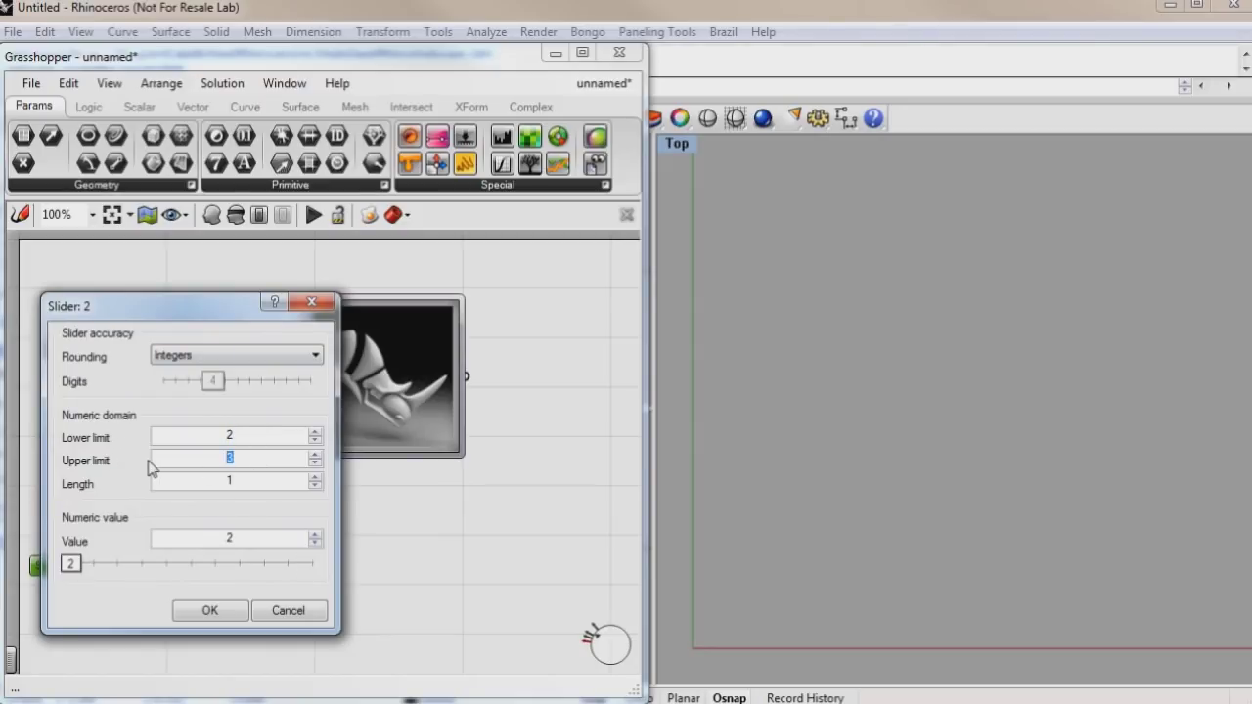
pyautogui.write('200')
pyautogui.click(242, 616)
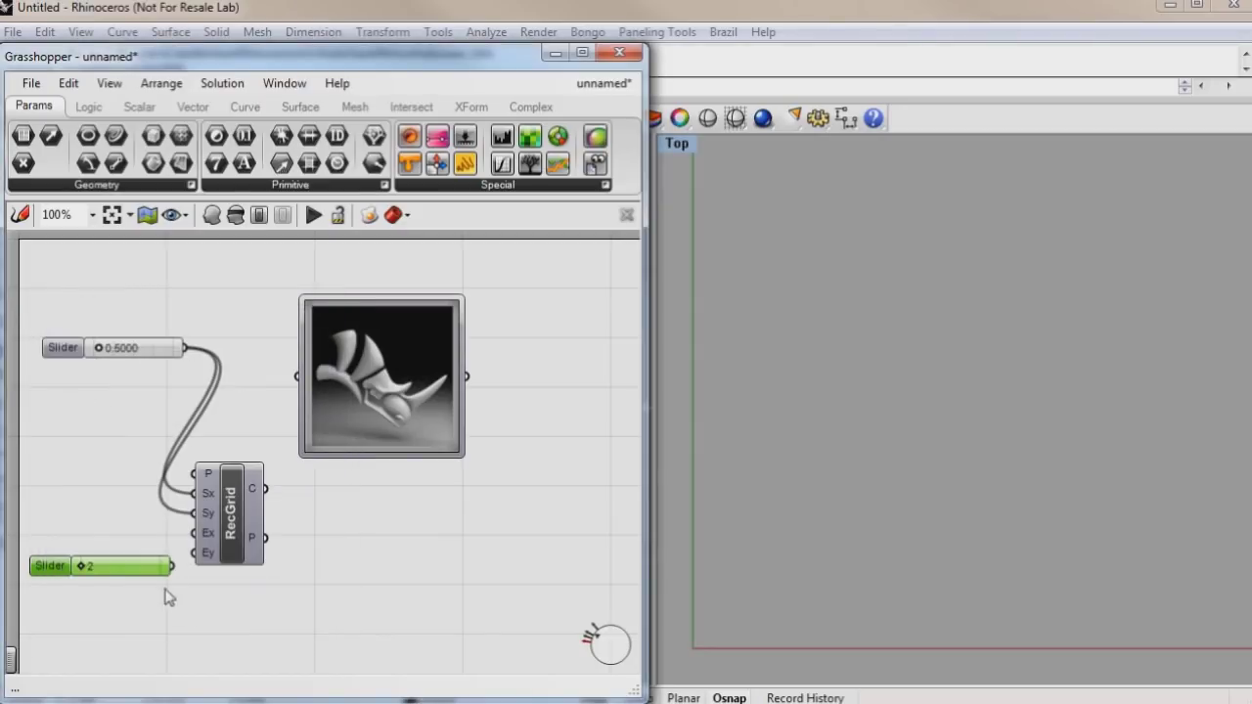
# Connect the integer slider to the grid's Ex and Ey inputs and set its value to 81
pyautogui.moveTo(172, 565); pyautogui.dragTo(235, 565)
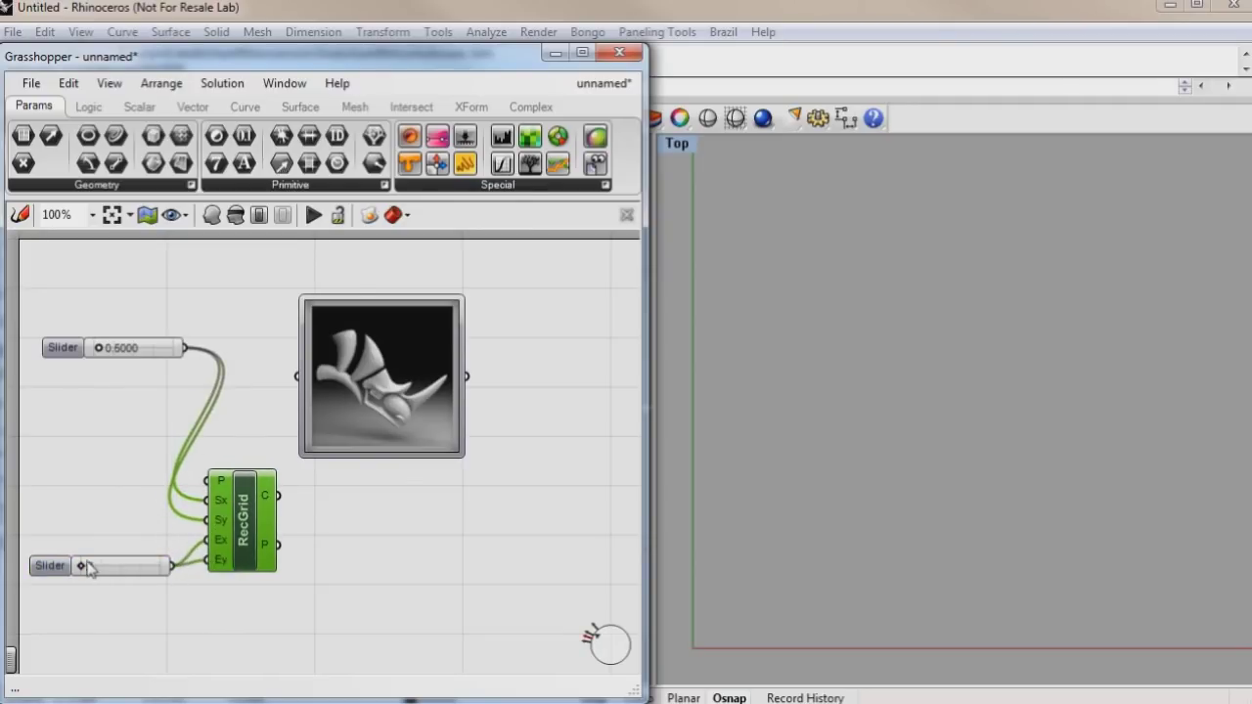
pyautogui.moveTo(82, 566); pyautogui.dragTo(113, 567)
# Connect the grid's P output to the image sampler's input and reposition the sampler beside the grid
pyautogui.moveTo(341, 414); pyautogui.dragTo(388, 419)
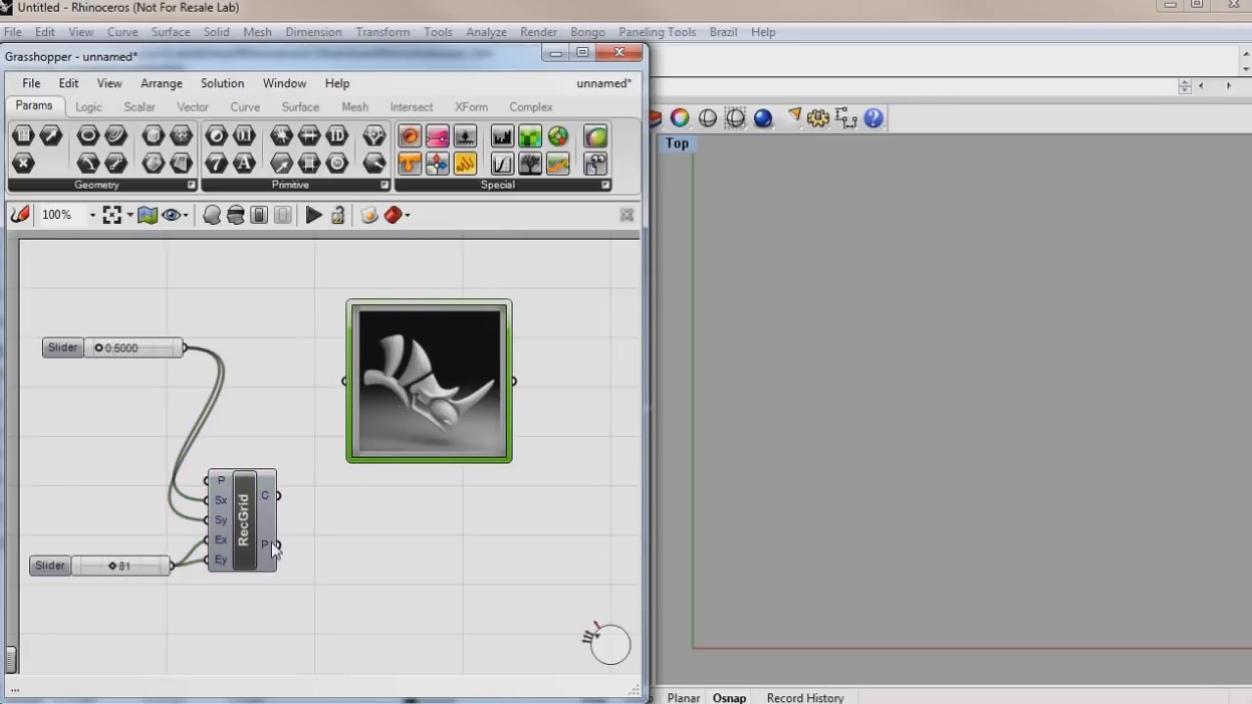
pyautogui.moveTo(280, 545); pyautogui.dragTo(344, 384)
pyautogui.moveTo(439, 451)
pyautogui.mouseDown(button='right')
pyautogui.moveTo(413, 418)
pyautogui.moveTo(416, 459)
pyautogui.mouseUp(button='right')
pyautogui.moveTo(423, 402); pyautogui.dragTo(442, 527)
# Add a Circle CNR component and connect the grid's P output to its centre input C
pyautogui.click(245, 105)
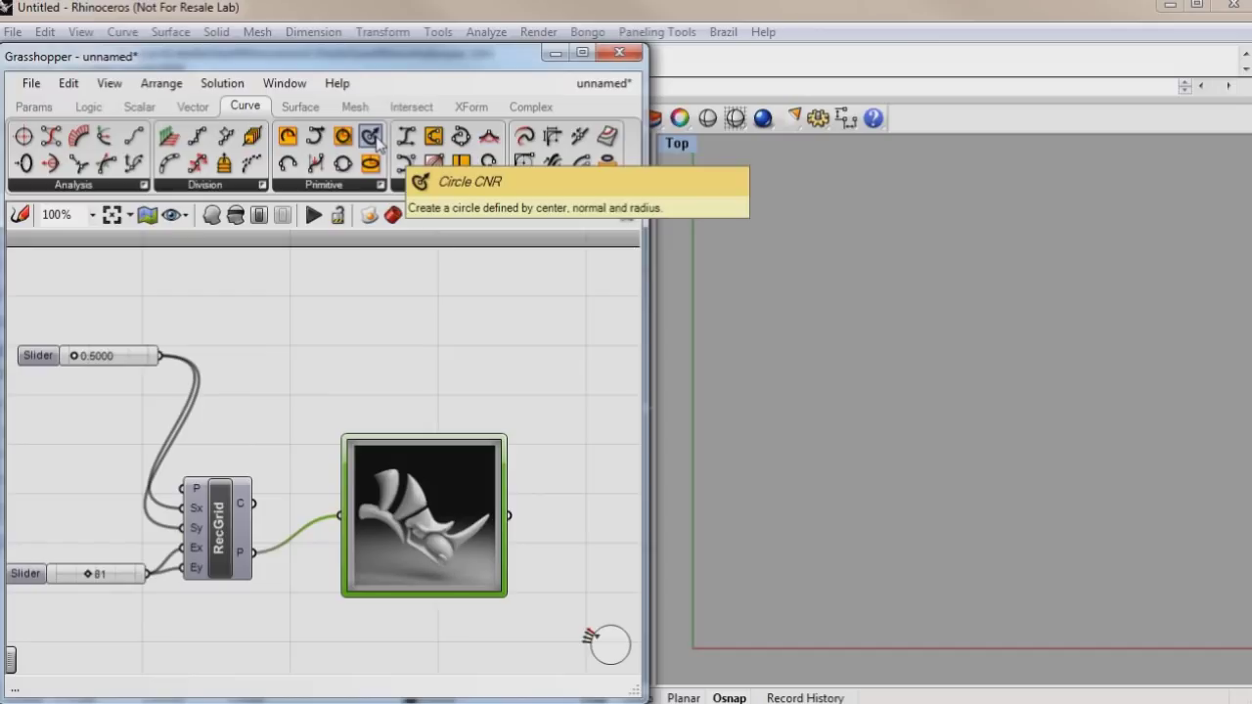
pyautogui.moveTo(378, 142); pyautogui.dragTo(598, 419)
pyautogui.moveTo(527, 496); pyautogui.dragTo(483, 479, button='right')
pyautogui.moveTo(560, 420); pyautogui.dragTo(564, 402)
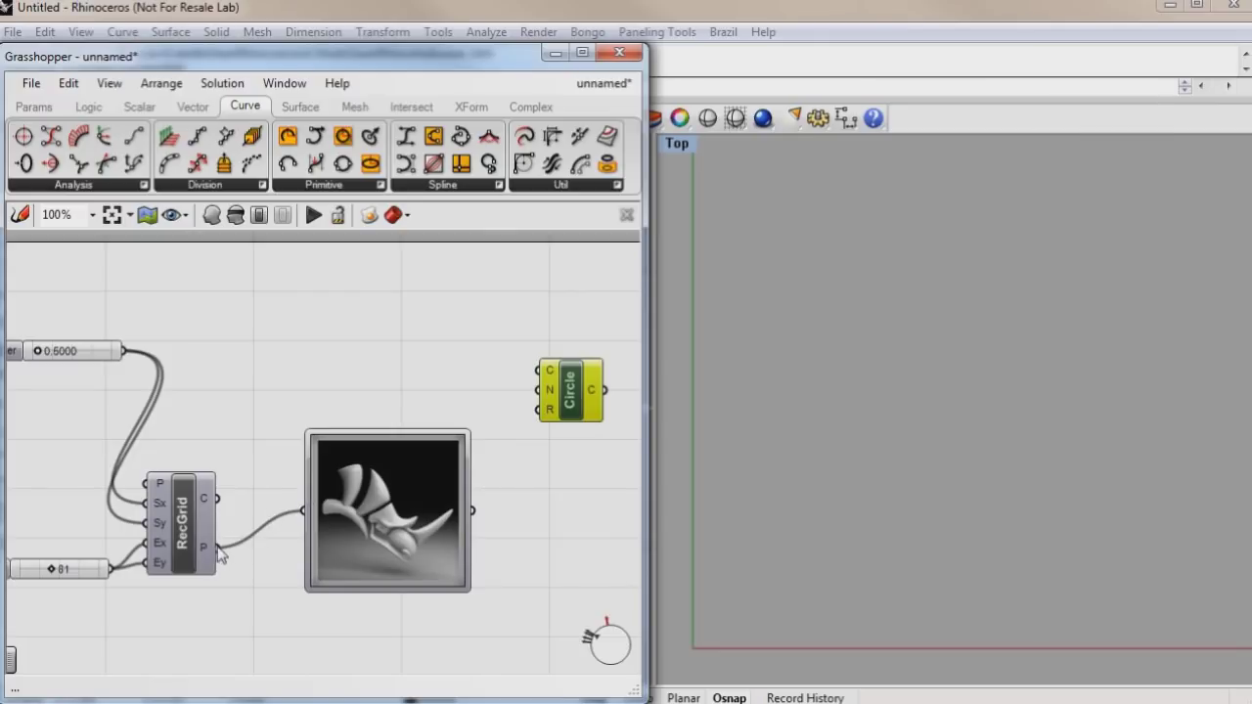
pyautogui.moveTo(217, 548); pyautogui.dragTo(544, 370)
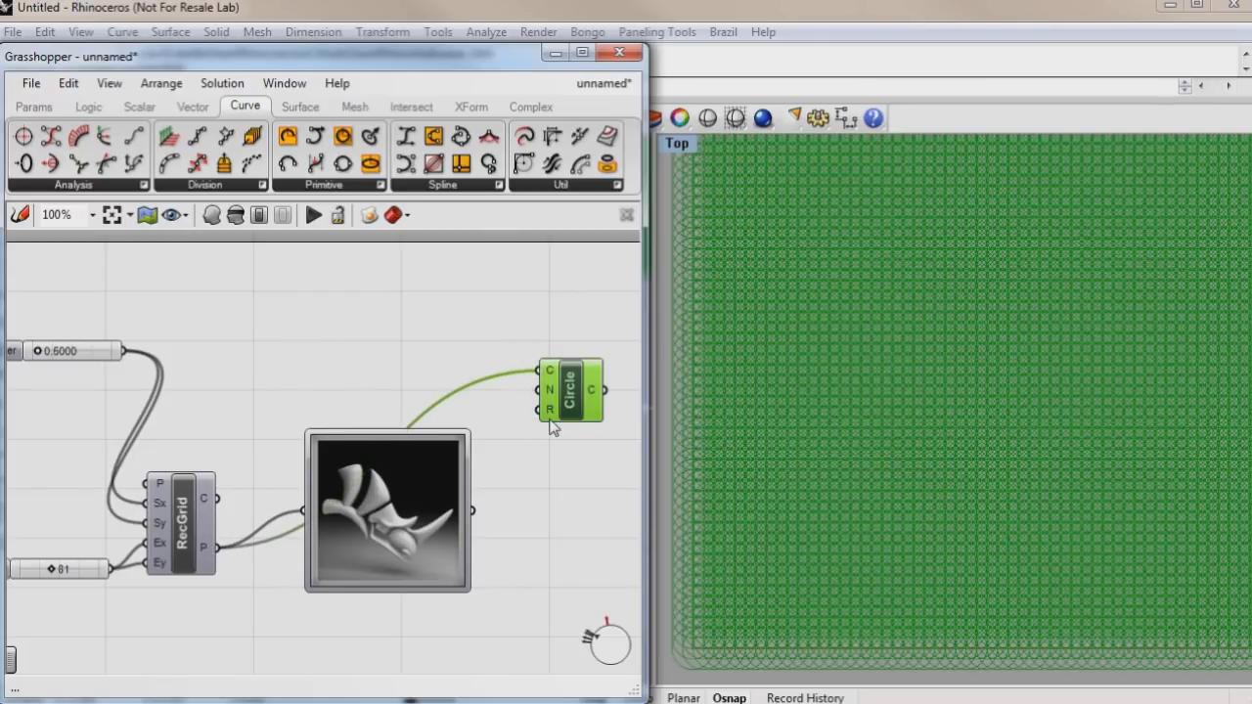
pyautogui.scroll(-3, 845, 516)
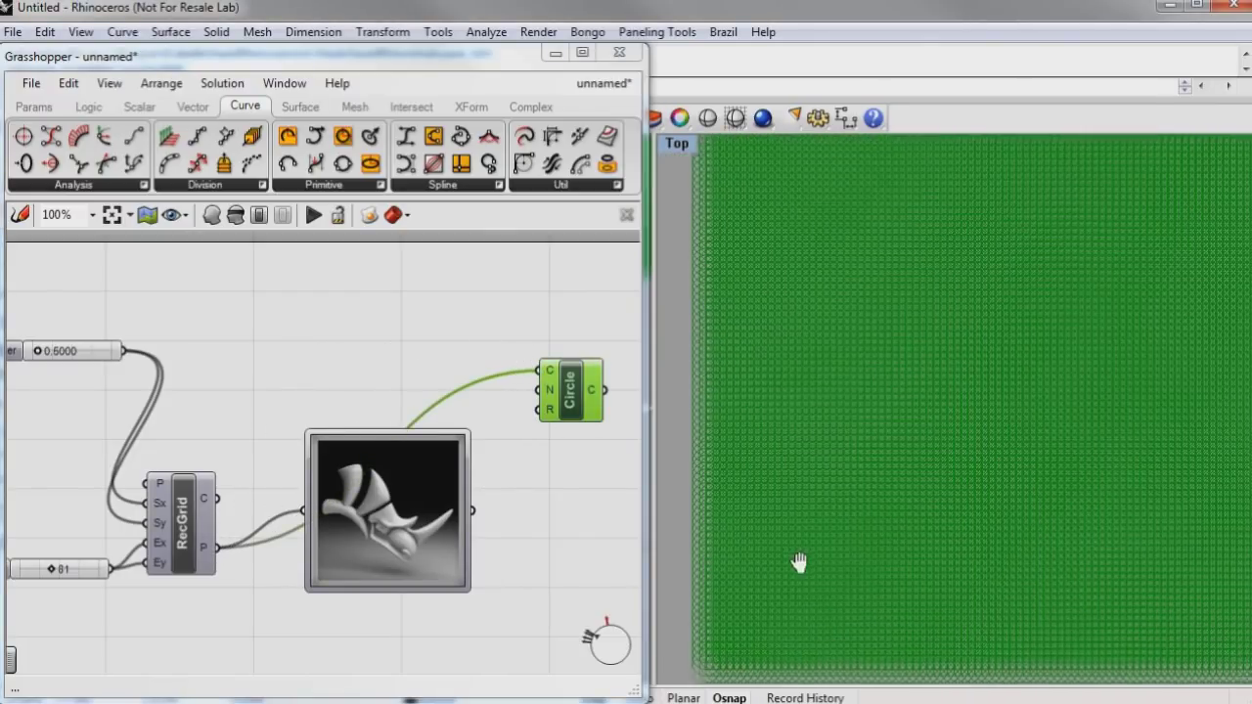
# Connect the image sampler's output to the circle's radius input R and inspect the circle pattern in the Top viewport
pyautogui.moveTo(558, 393)
pyautogui.mouseDown()
pyautogui.moveTo(586, 444)
pyautogui.moveTo(570, 409)
pyautogui.mouseUp()
pyautogui.moveTo(474, 511); pyautogui.dragTo(549, 425)
pyautogui.scroll(-4, 866, 476)
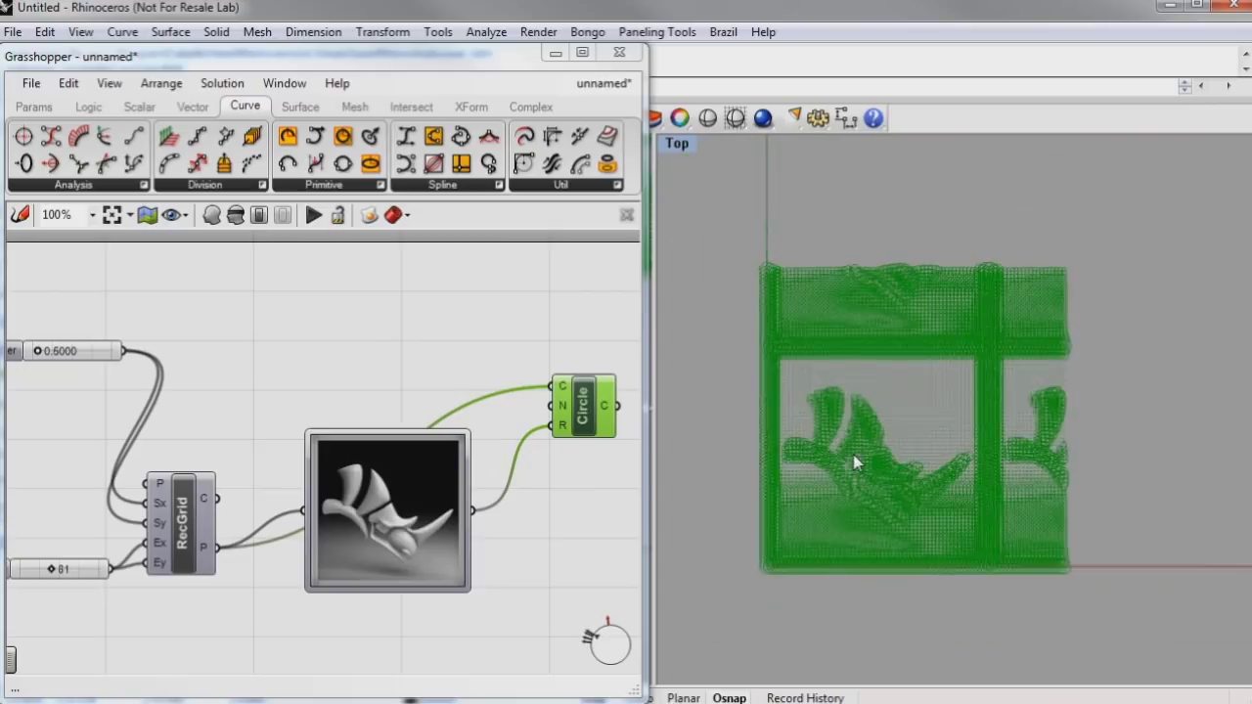
pyautogui.scroll(2, 839, 433)
pyautogui.scroll(5, 809, 475)
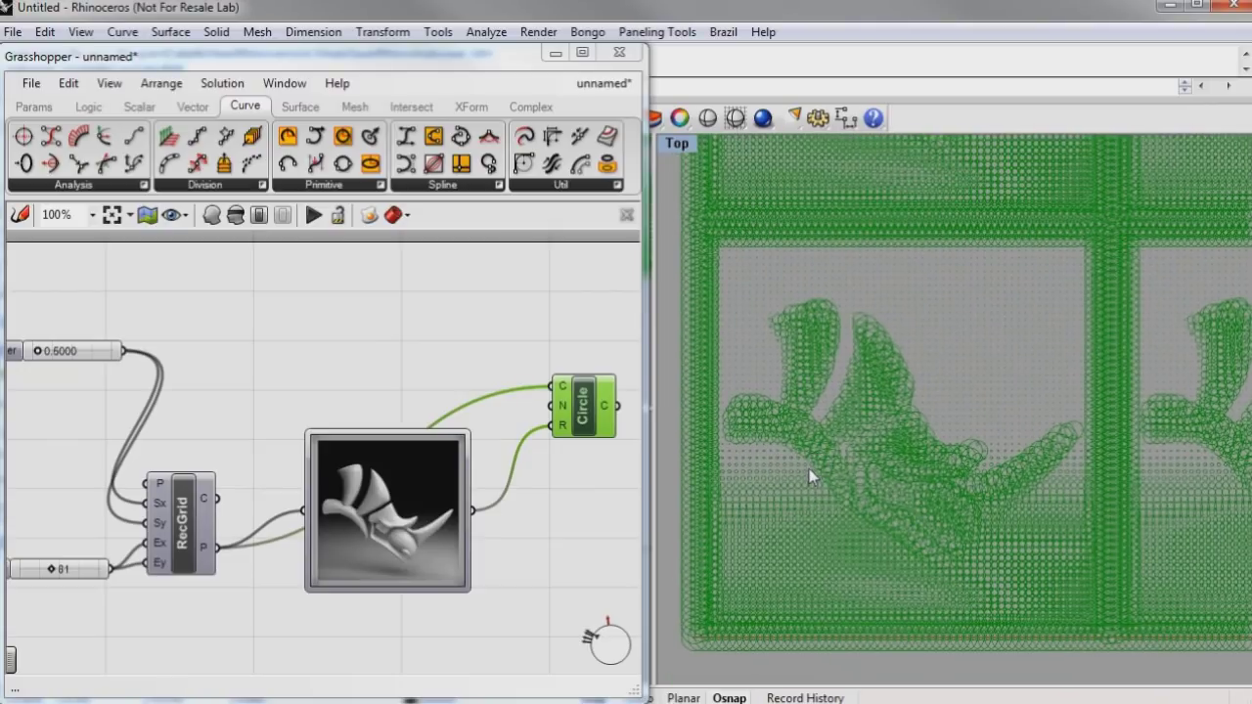
# Inspect the overlapping circles in the Top viewport and move the Circle component and image sampler apart on the canvas
pyautogui.scroll(2, 770, 403)
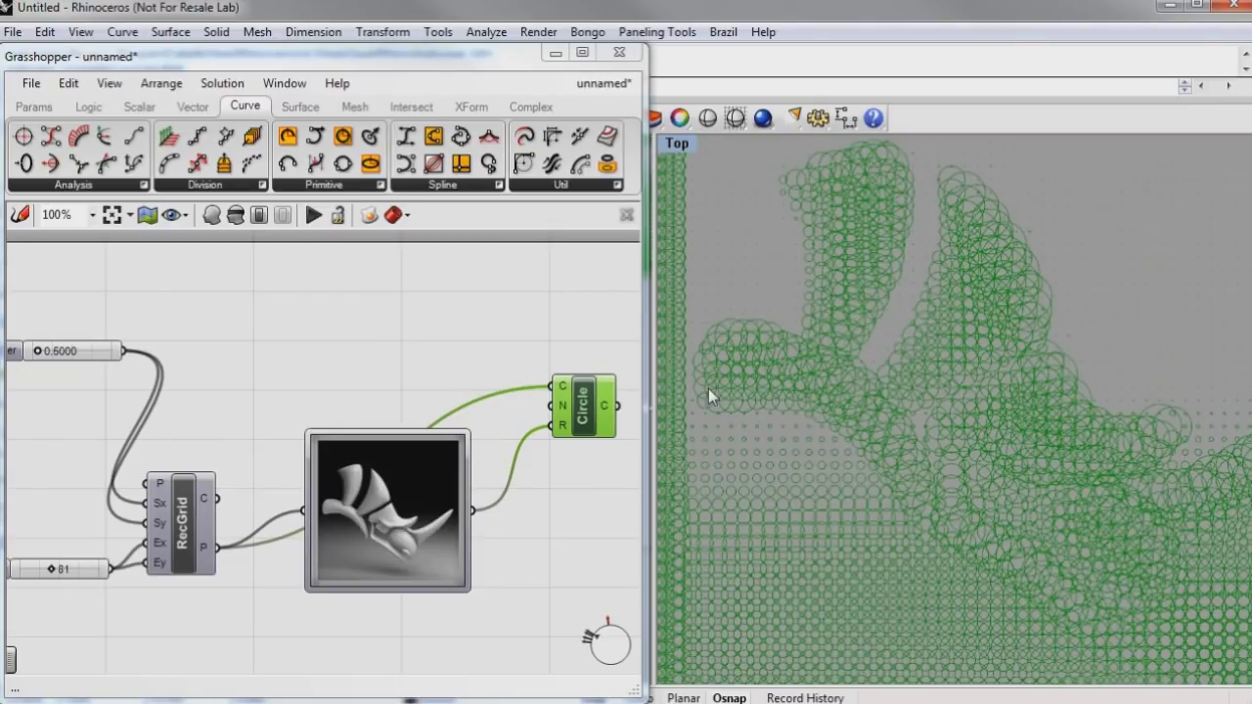
pyautogui.scroll(-2, 787, 376)
pyautogui.scroll(-2, 752, 396)
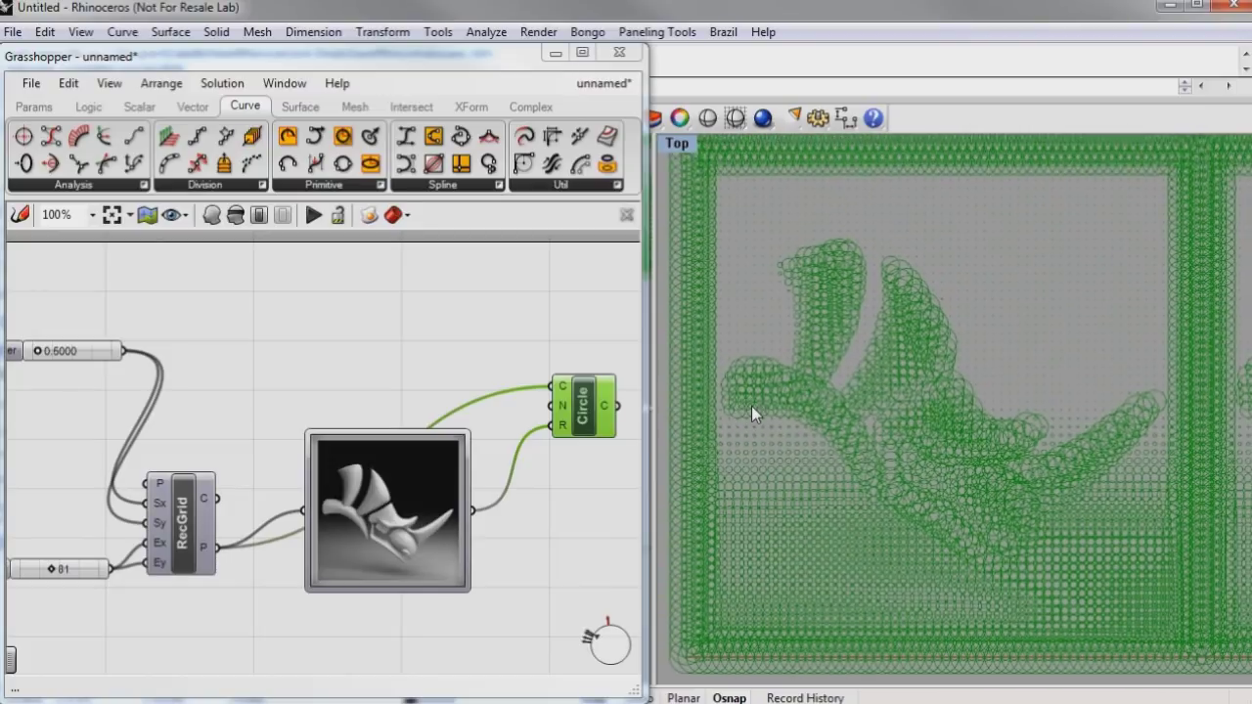
pyautogui.scroll(4, 752, 406)
pyautogui.moveTo(572, 423); pyautogui.dragTo(587, 439)
pyautogui.moveTo(393, 506); pyautogui.dragTo(370, 528)
pyautogui.click(372, 425)
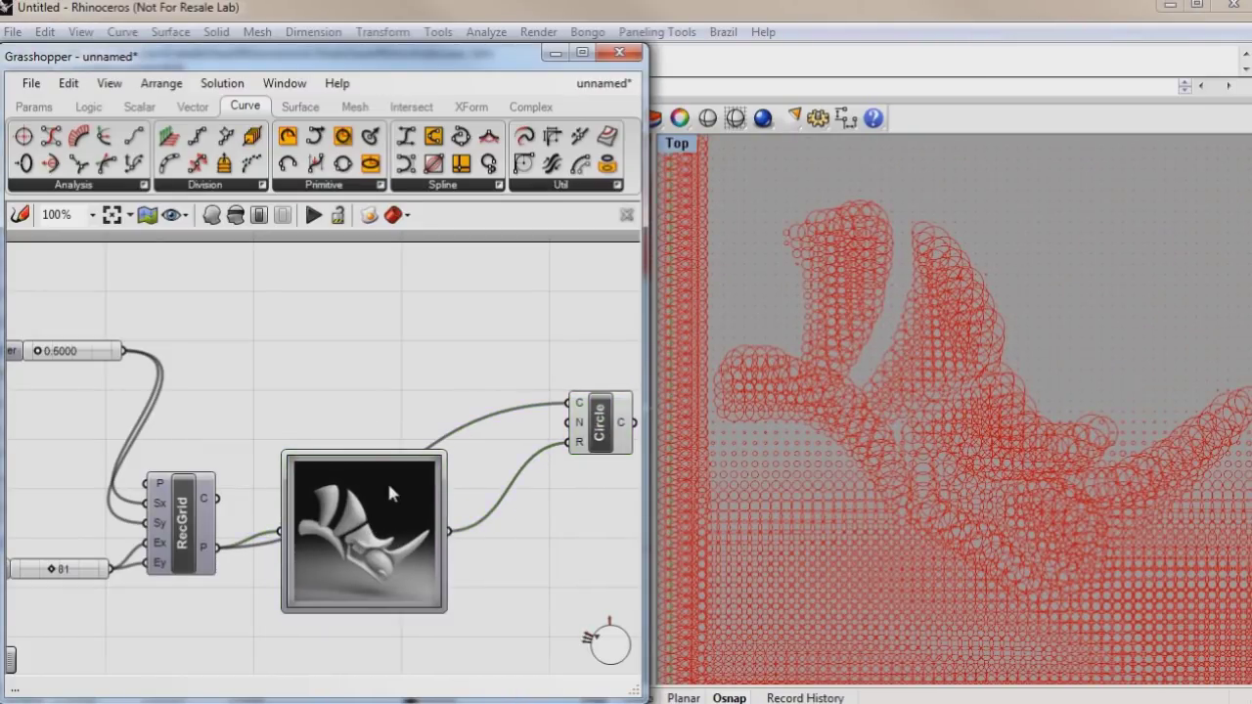
pyautogui.scroll(-2, 387, 479)
pyautogui.moveTo(480, 427); pyautogui.dragTo(511, 434)
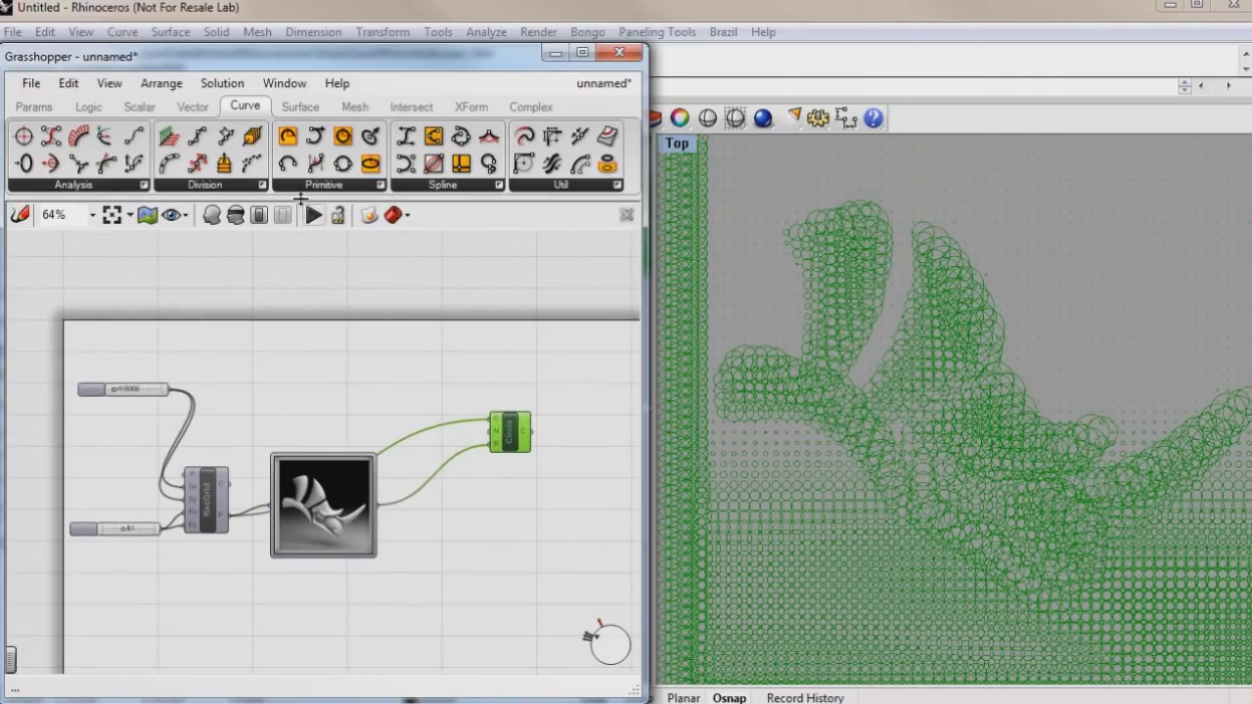
pyautogui.moveTo(311, 358); pyautogui.dragTo(307, 335, button='right')
pyautogui.scroll(2, 293, 477)
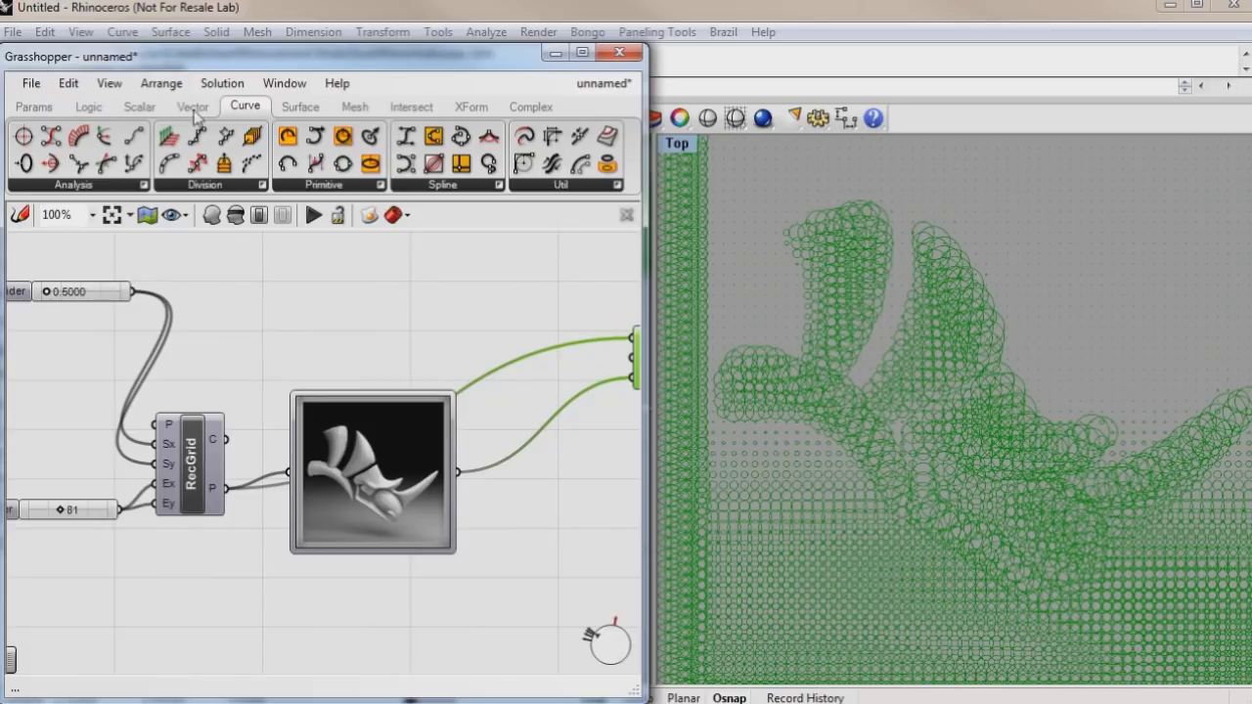
# Add a Division component above the image sampler and connect the sampler's output to its A input
pyautogui.click(138, 109)
pyautogui.moveTo(213, 167); pyautogui.dragTo(460, 325)
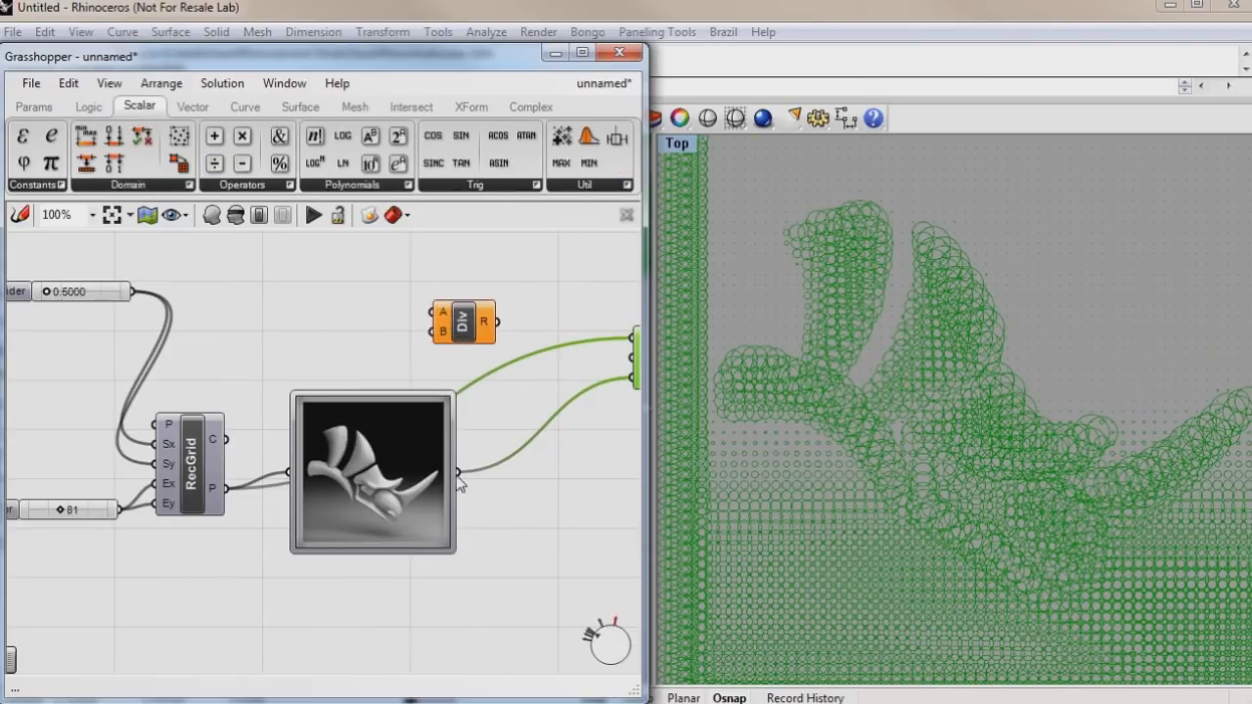
pyautogui.moveTo(460, 469); pyautogui.dragTo(512, 301)
pyautogui.moveTo(512, 397); pyautogui.dragTo(407, 401, button='right')
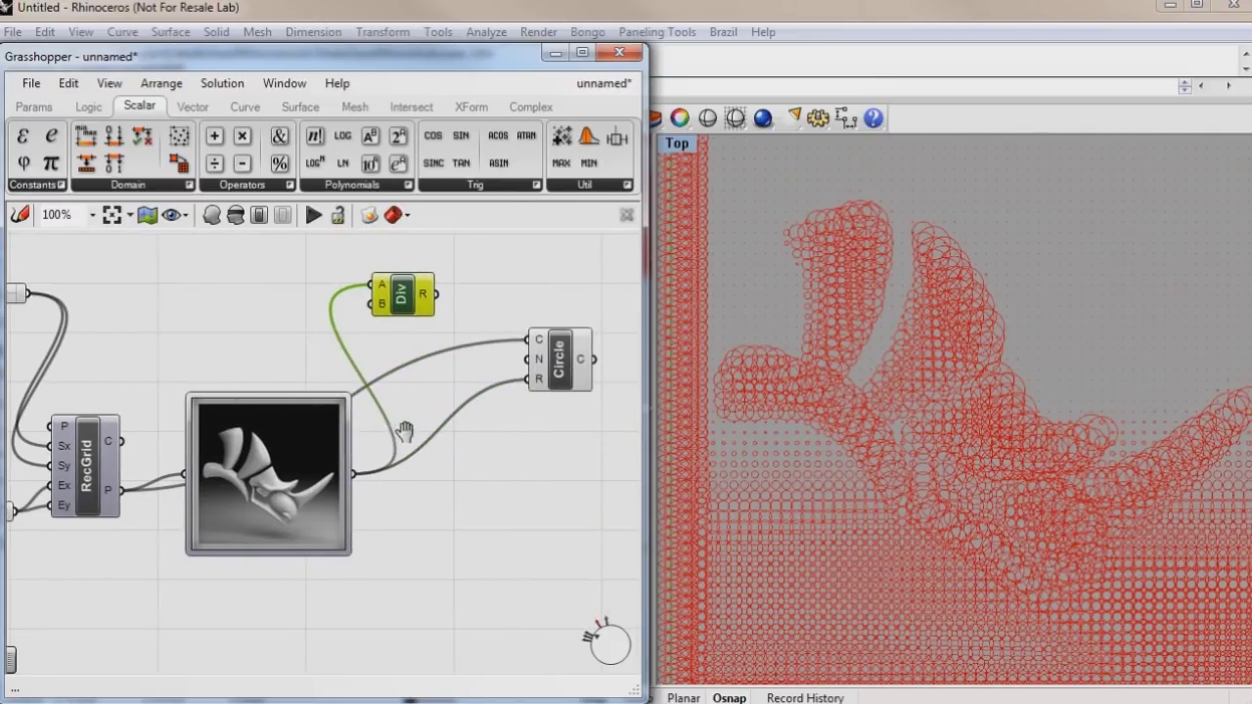
# Disconnect everything from the circle's radius input R and reposition the Circle and Division components
pyautogui.rightClick(536, 381)
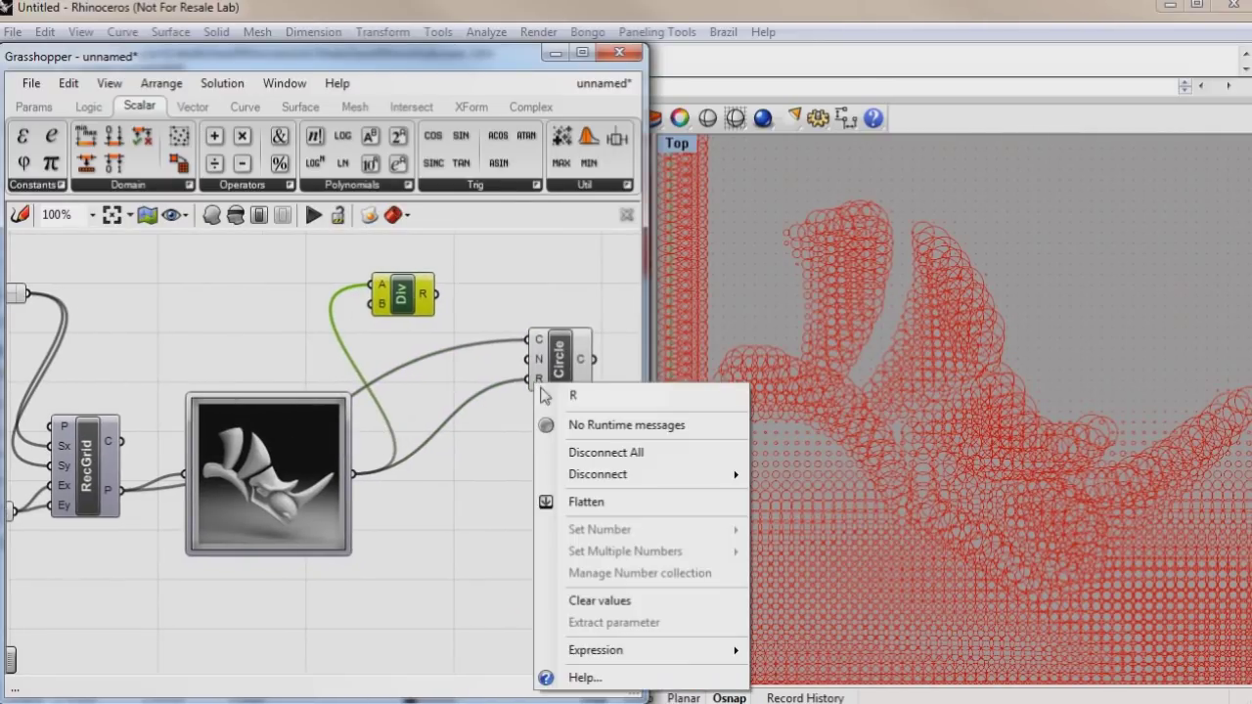
pyautogui.click(602, 452)
pyautogui.moveTo(556, 362); pyautogui.dragTo(570, 395)
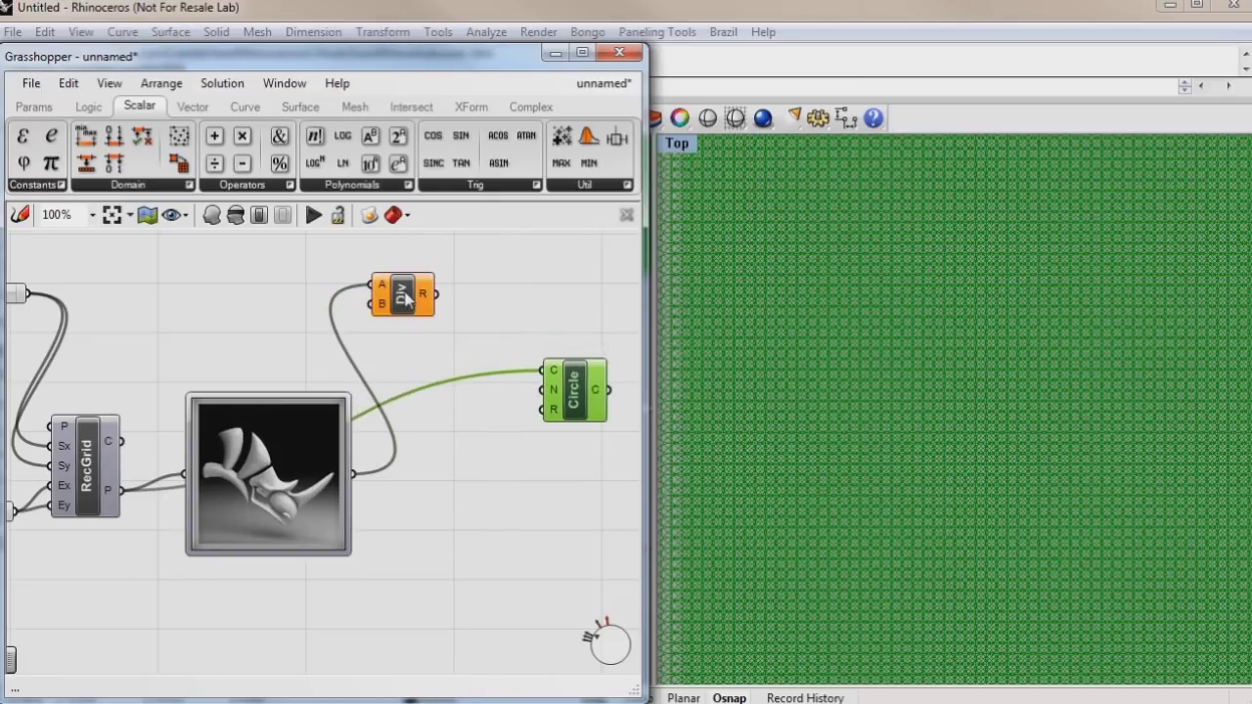
pyautogui.moveTo(403, 293); pyautogui.dragTo(434, 294)
pyautogui.click(333, 298)
# Duplicate the 0.5 grid spacing slider and place the copy beside the Division component
pyautogui.moveTo(216, 305); pyautogui.dragTo(274, 312, button='right')
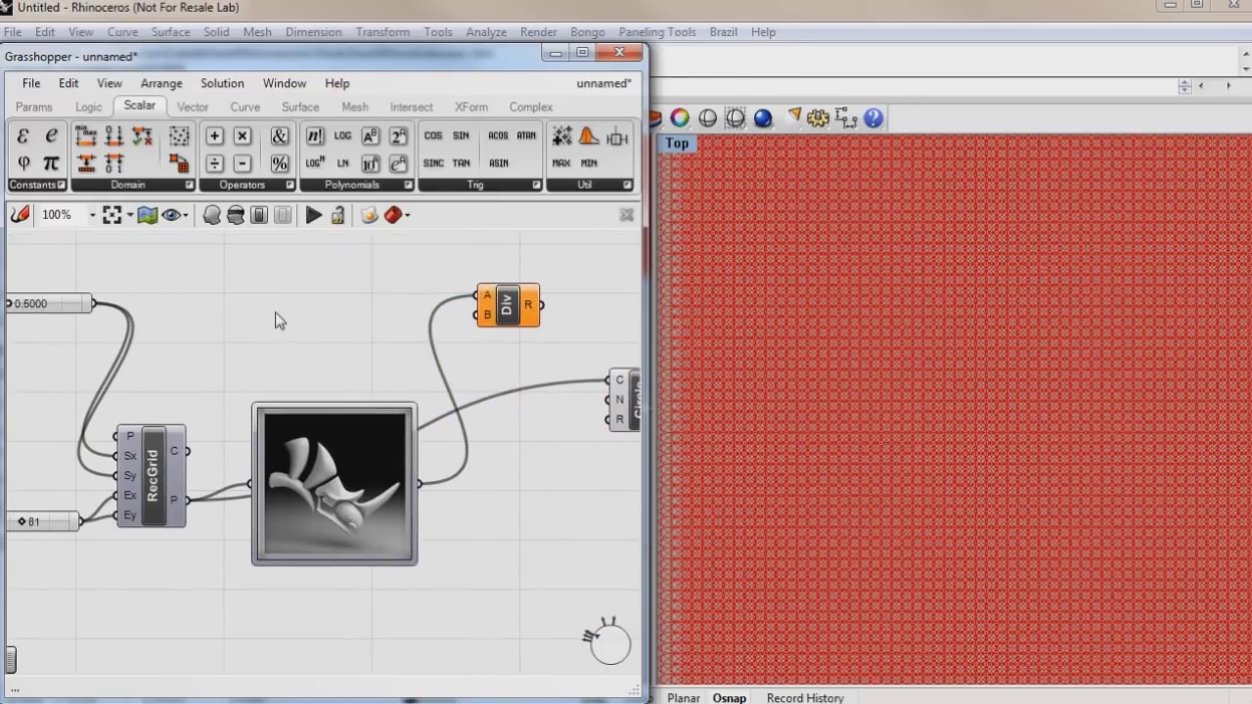
pyautogui.click(61, 305)
pyautogui.moveTo(101, 349); pyautogui.dragTo(174, 347, button='right')
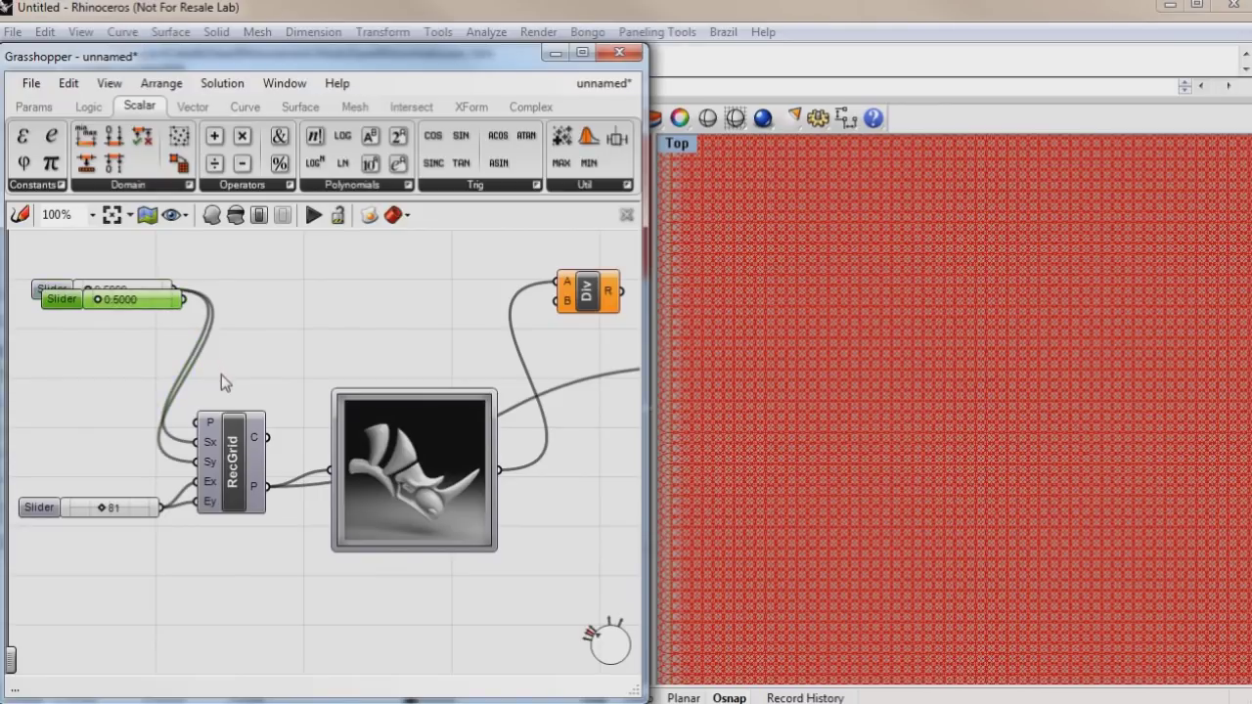
pyautogui.keyDown('alt'); pyautogui.moveTo(137, 293); pyautogui.dragTo(411, 295); pyautogui.keyUp('alt')
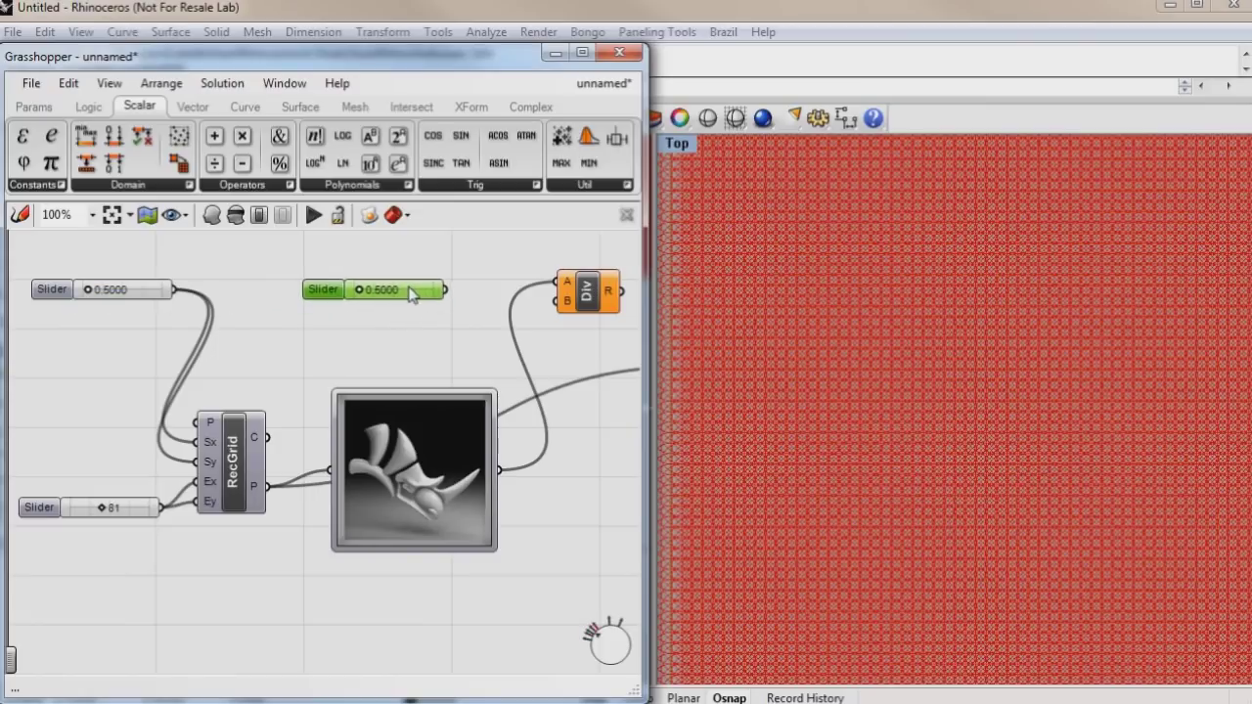
# Raise the upper limit of the copied slider's numeric domain
pyautogui.doubleClick(411, 294)
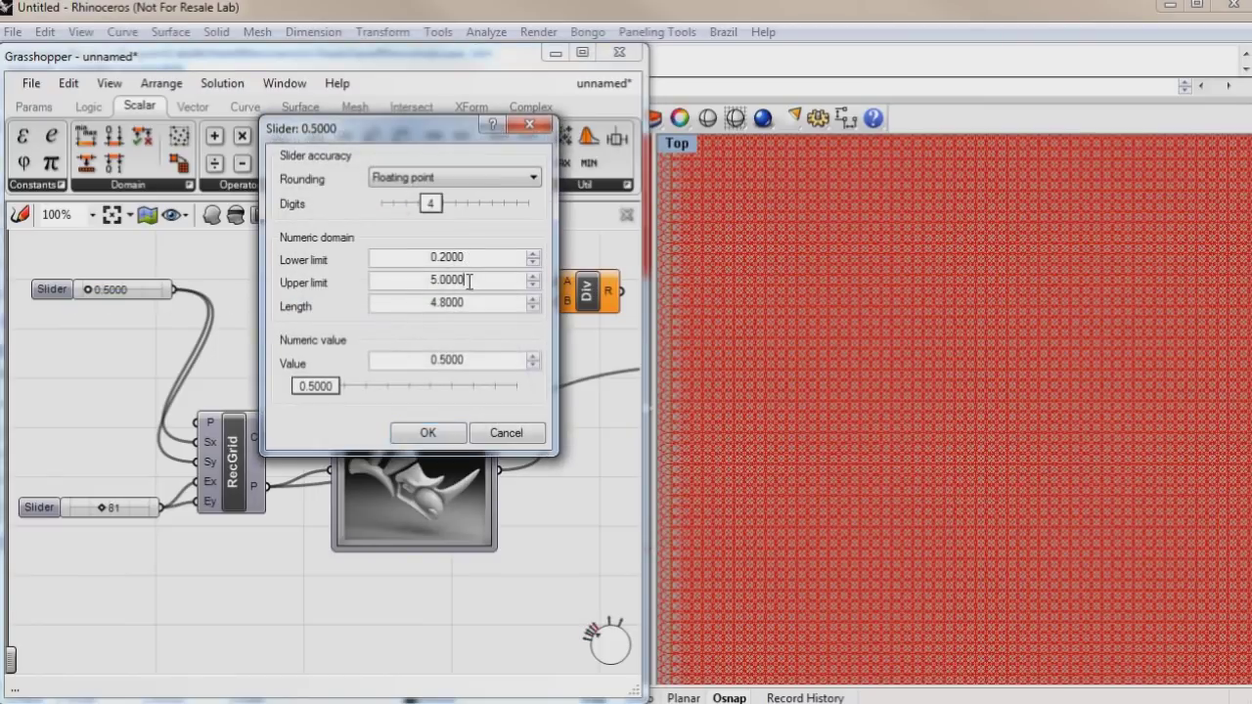
pyautogui.moveTo(469, 281); pyautogui.dragTo(315, 284)
pyautogui.write('50')
pyautogui.click(429, 433)
pyautogui.moveTo(400, 313); pyautogui.dragTo(352, 313, button='right')
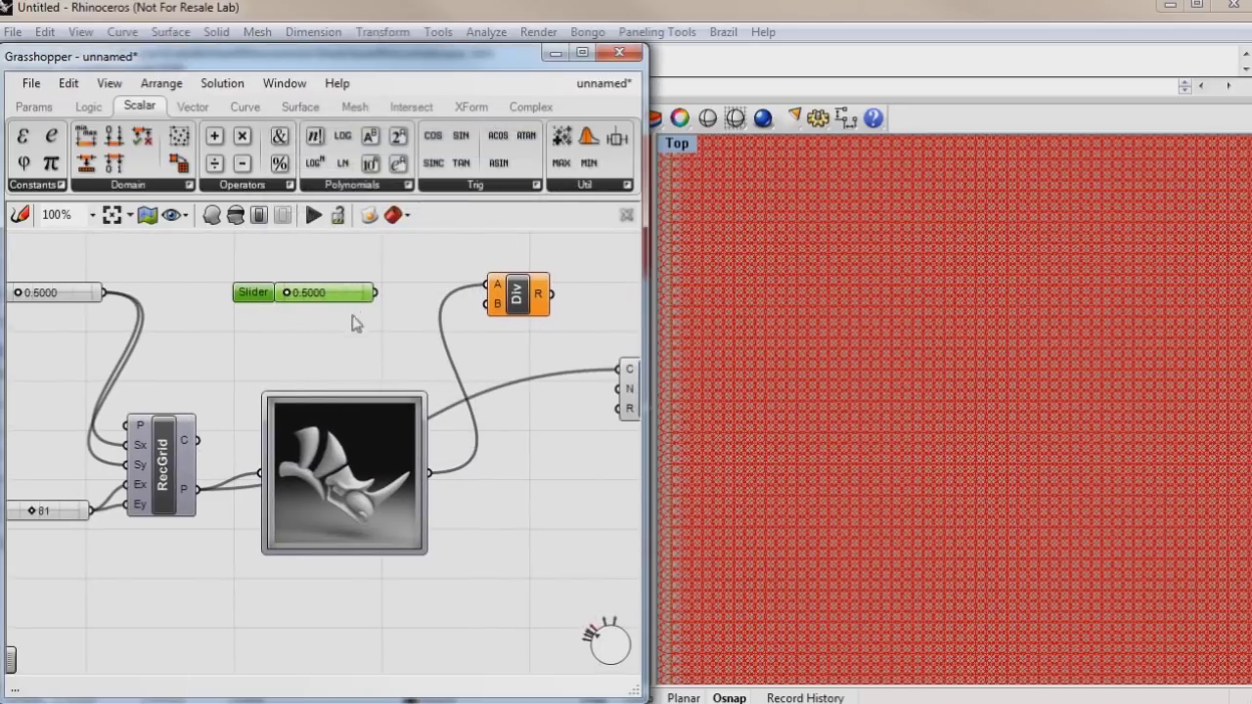
# Connect the copied slider to the Division's B input and the Division's result R to the circle's radius input R
pyautogui.moveTo(376, 293); pyautogui.dragTo(493, 304)
pyautogui.moveTo(538, 321); pyautogui.dragTo(409, 323, button='right')
pyautogui.moveTo(428, 304); pyautogui.dragTo(494, 411)
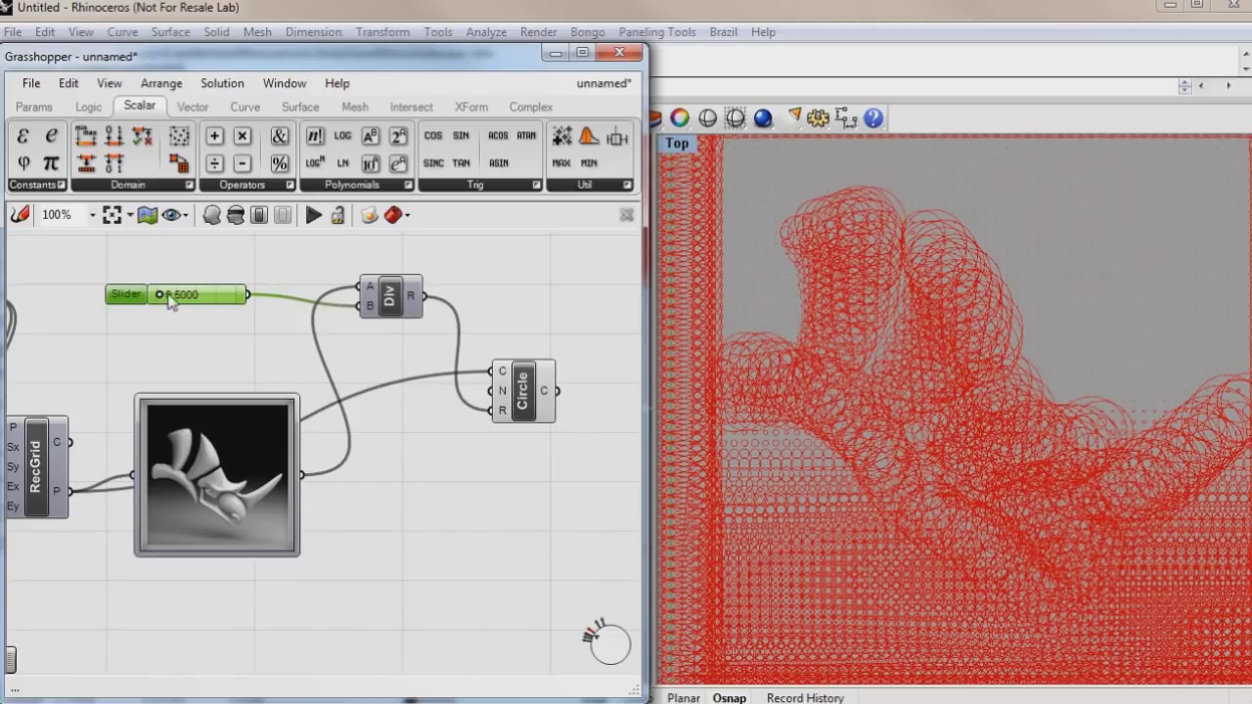
# Set the divisor slider to 4.61 and inspect the whole circle pattern in the Top viewport
pyautogui.moveTo(160, 295); pyautogui.dragTo(193, 295)
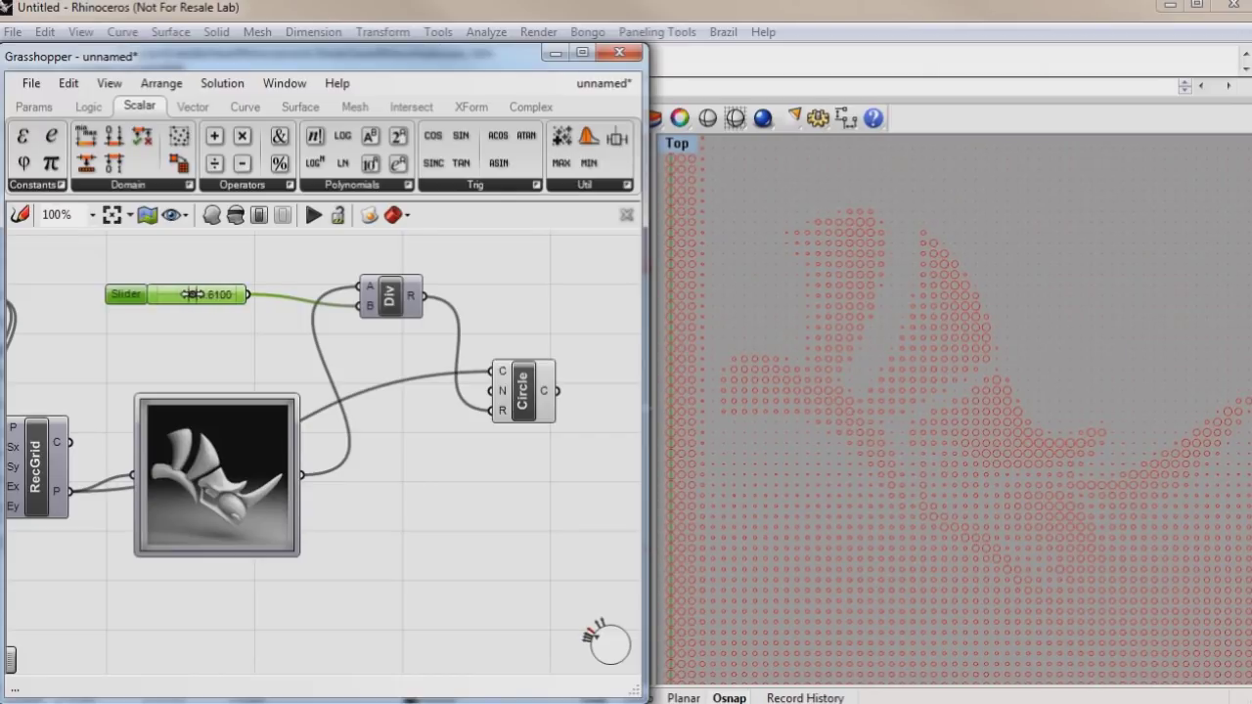
pyautogui.click(969, 376)
pyautogui.scroll(-4, 939, 372)
pyautogui.scroll(1, 919, 455)
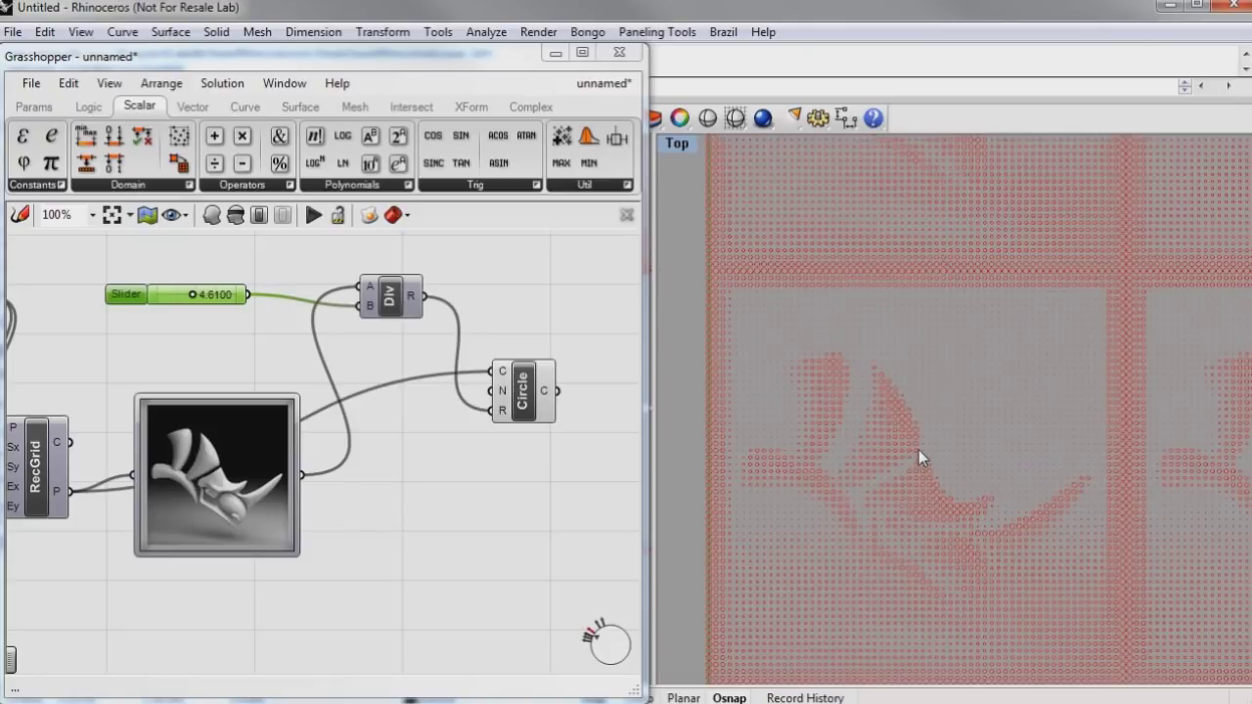
pyautogui.scroll(-3, 881, 445)
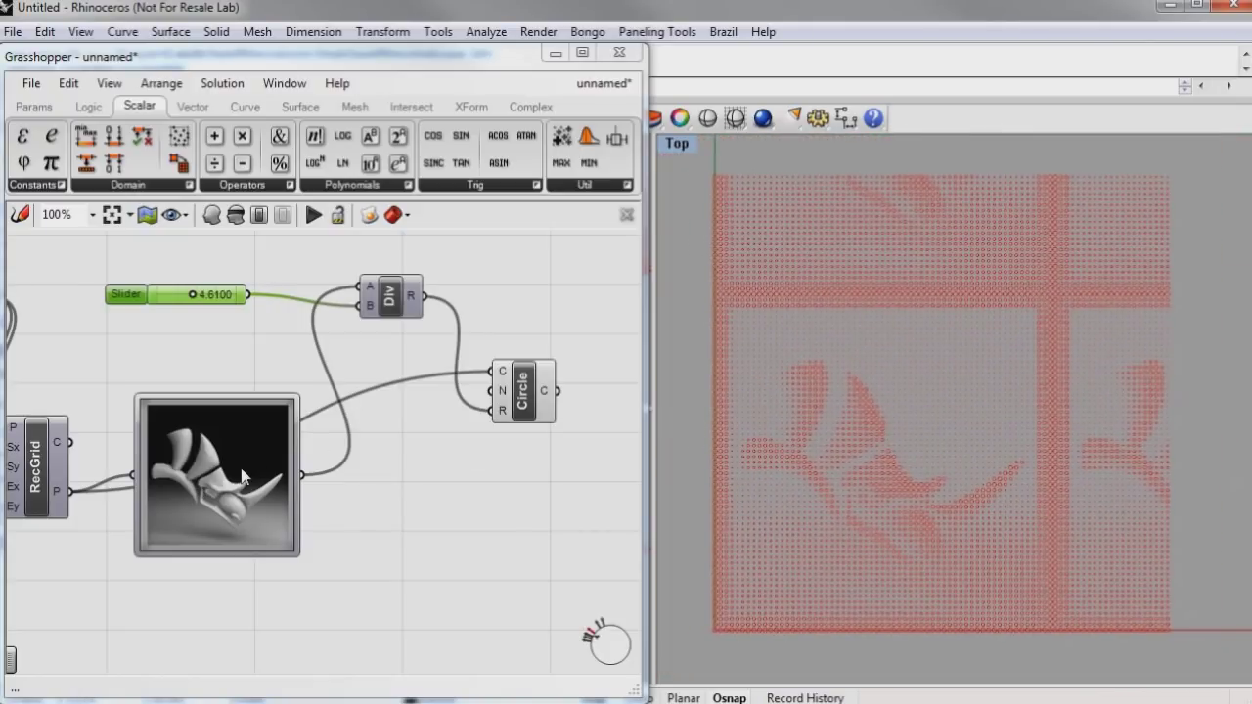
# Move the image sampler further from the grid component and set the grid's Ex and Ey slider to 60
pyautogui.moveTo(243, 477); pyautogui.dragTo(365, 527)
pyautogui.moveTo(98, 548); pyautogui.dragTo(293, 510, button='right')
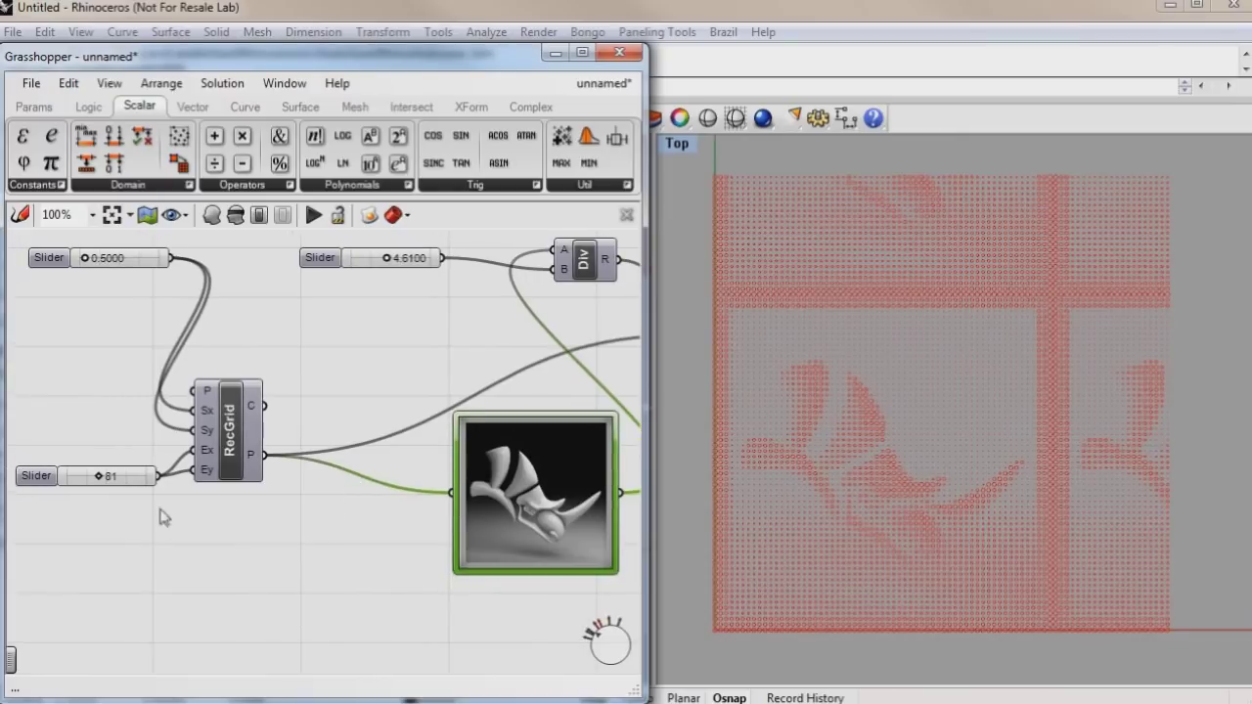
pyautogui.scroll(3, 208, 497)
pyautogui.moveTo(169, 488); pyautogui.dragTo(238, 467, button='right')
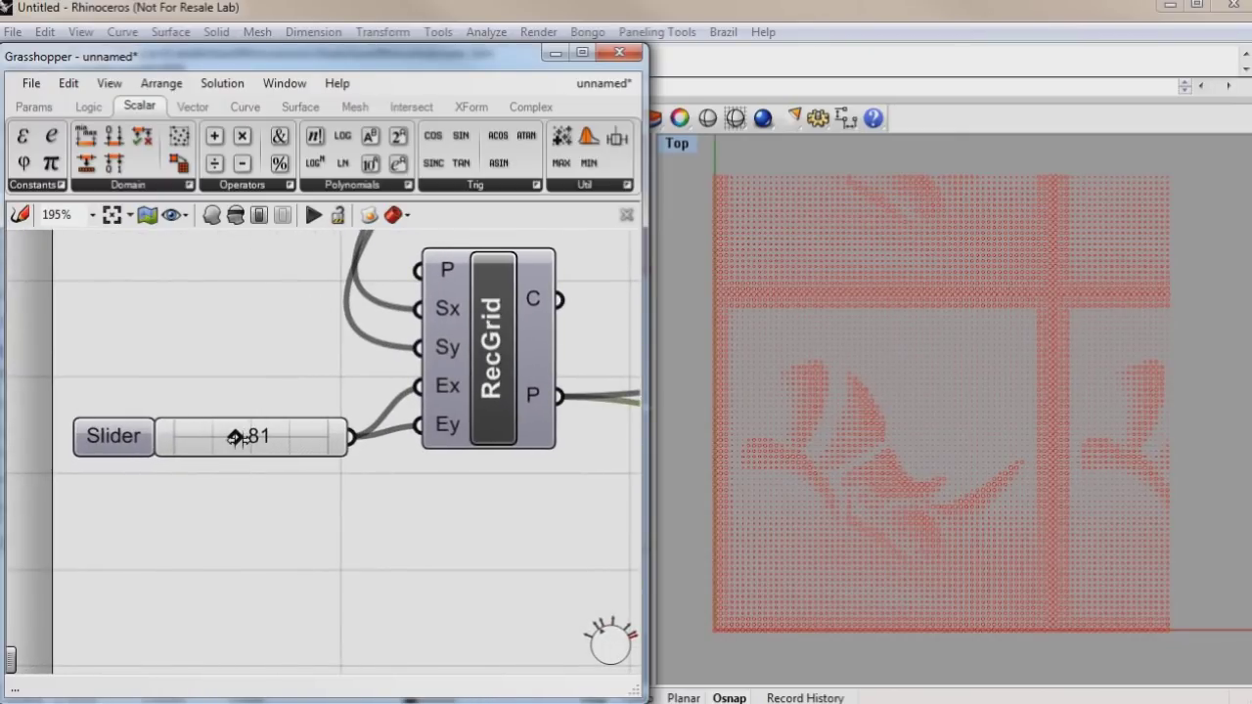
pyautogui.moveTo(237, 437); pyautogui.dragTo(218, 437)
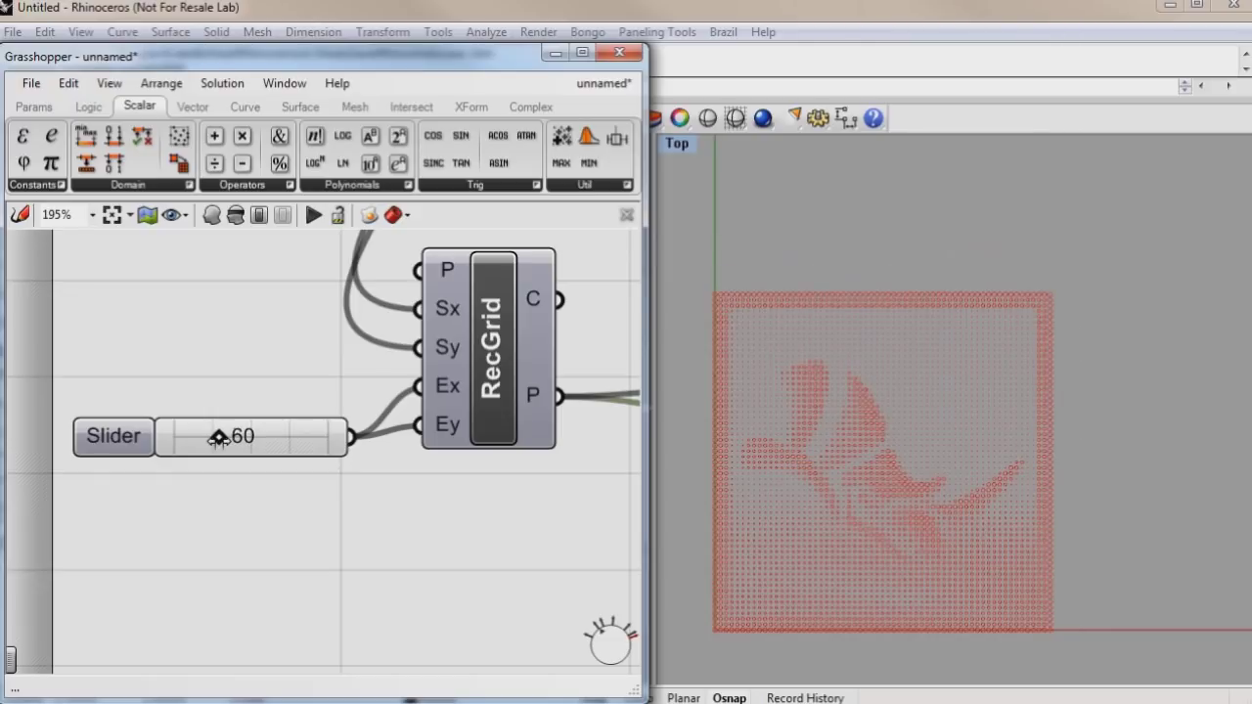
pyautogui.moveTo(420, 528); pyautogui.dragTo(358, 508, button='right')
pyautogui.moveTo(413, 388); pyautogui.dragTo(411, 426, button='right')
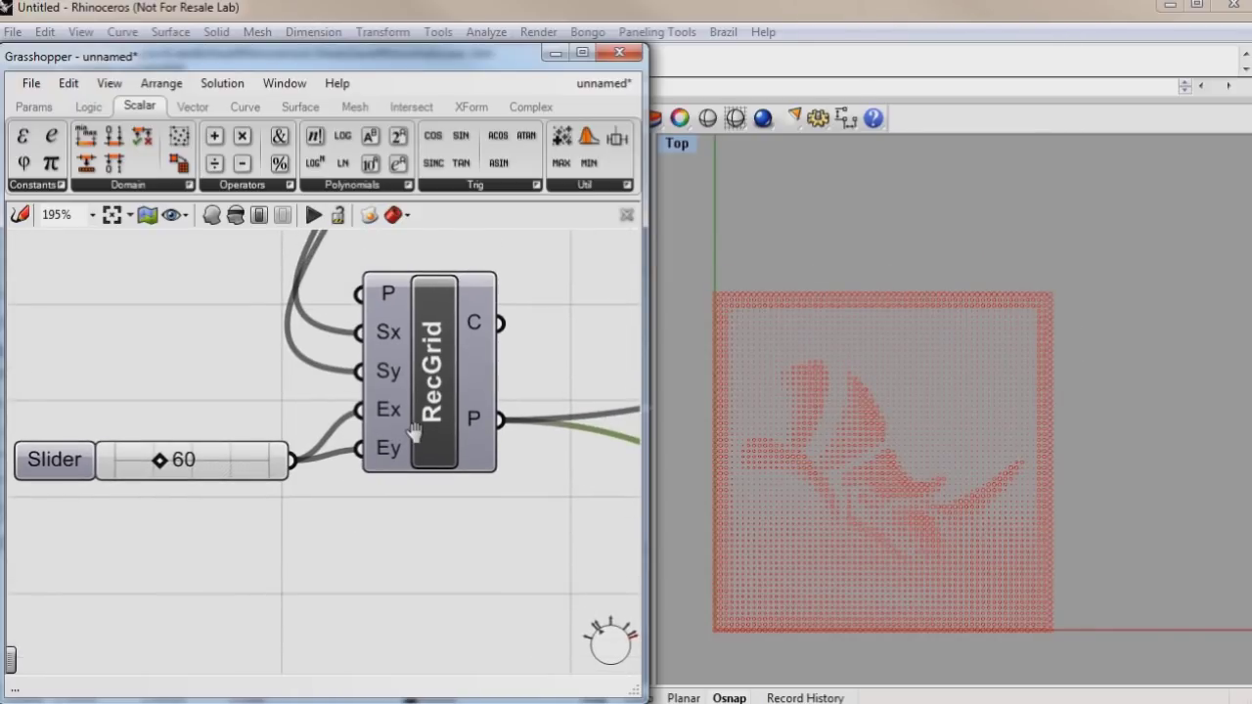
pyautogui.moveTo(1062, 442); pyautogui.dragTo(1097, 417, button='right')
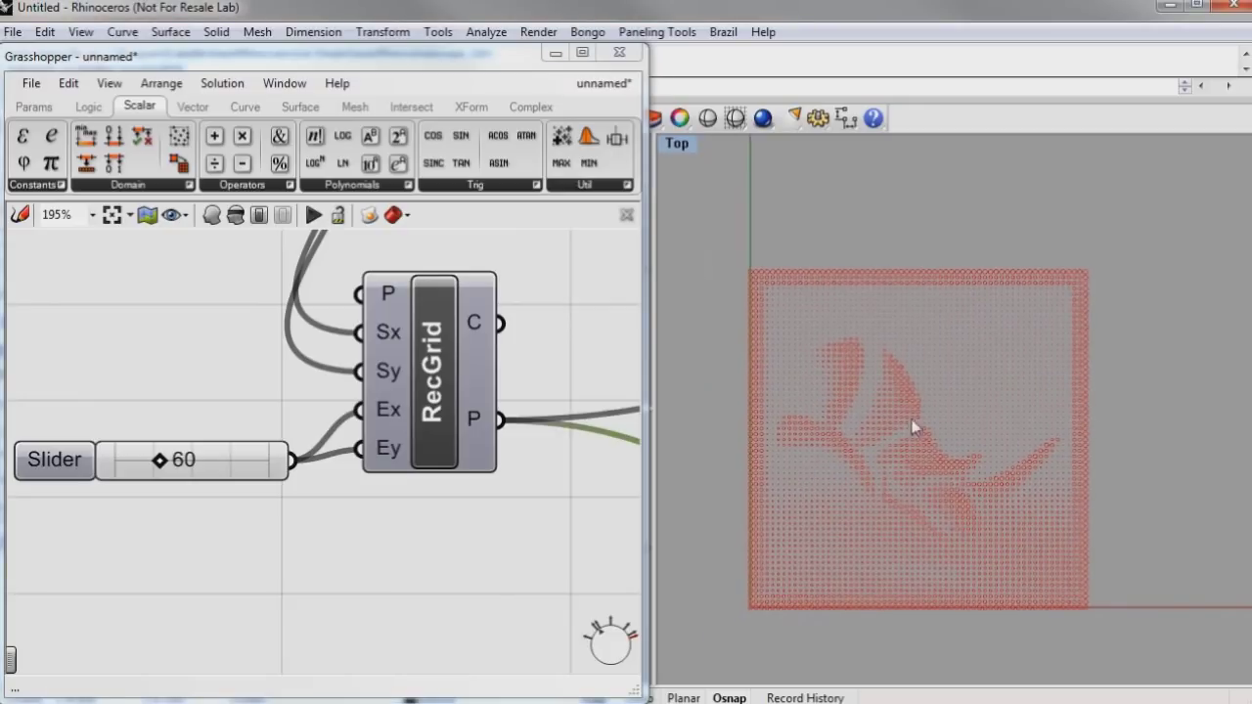
# Switch the image sampler's tiling mode to Clamp
pyautogui.moveTo(548, 424); pyautogui.dragTo(447, 414, button='right')
pyautogui.scroll(-3, 447, 414)
pyautogui.moveTo(267, 422); pyautogui.dragTo(274, 378, button='right')
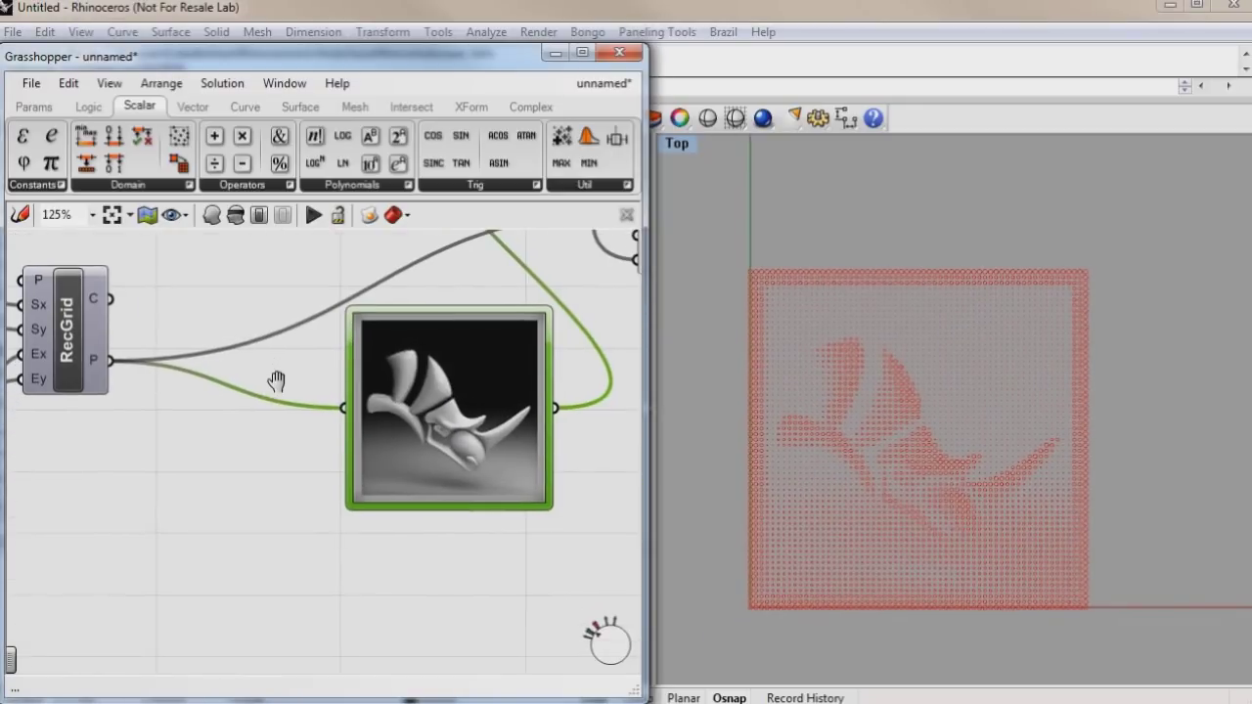
pyautogui.rightClick(477, 400)
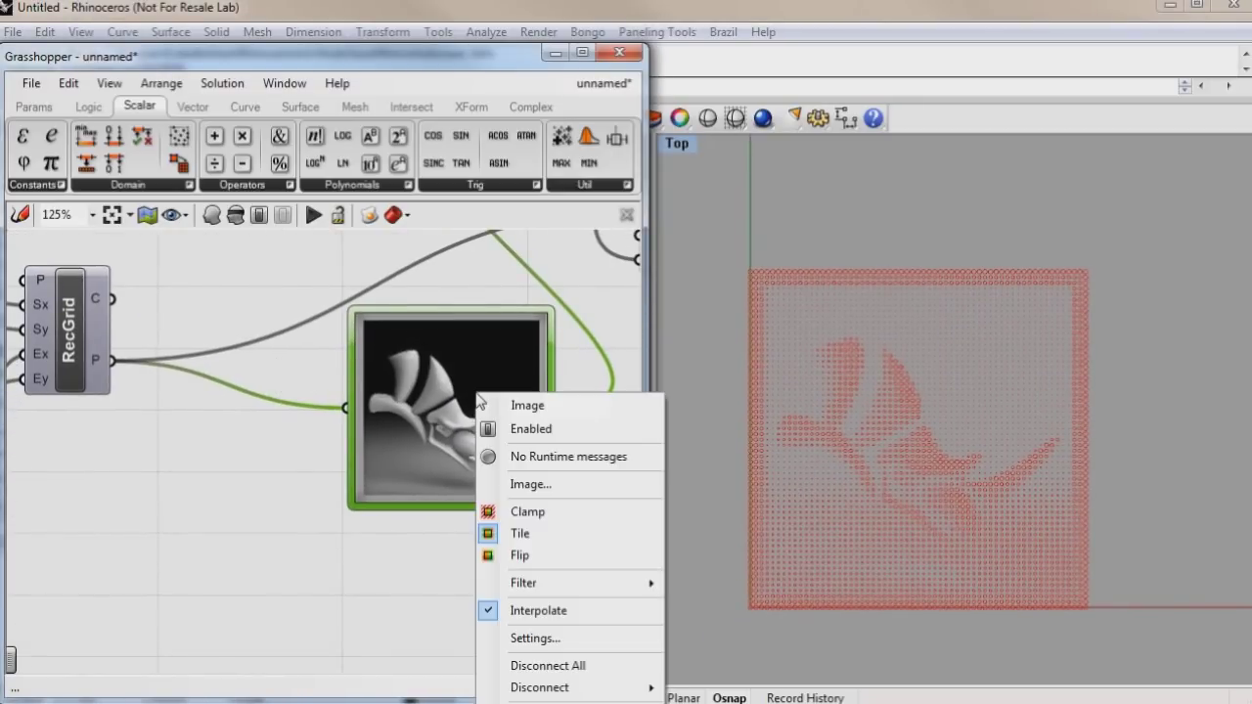
pyautogui.click(562, 512)
# Set the grid's Ex and Ey slider to 92 and inspect the area beyond the image in the Top viewport
pyautogui.moveTo(559, 517); pyautogui.dragTo(396, 422, button='right')
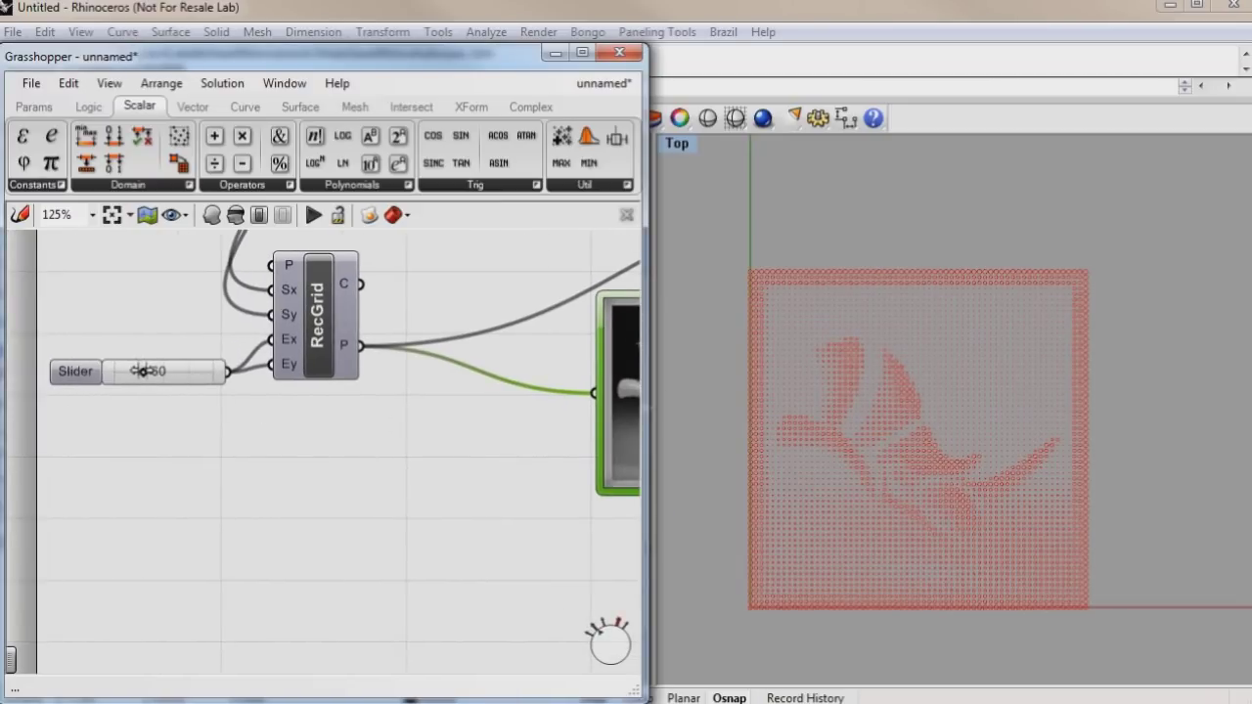
pyautogui.moveTo(141, 371); pyautogui.dragTo(158, 372)
pyautogui.moveTo(1065, 411); pyautogui.dragTo(1001, 412, button='right')
# Switch the image sampler's tiling mode to Flip and examine the resulting pattern in the Top viewport
pyautogui.moveTo(379, 431); pyautogui.dragTo(254, 428, button='right')
pyautogui.rightClick(608, 409)
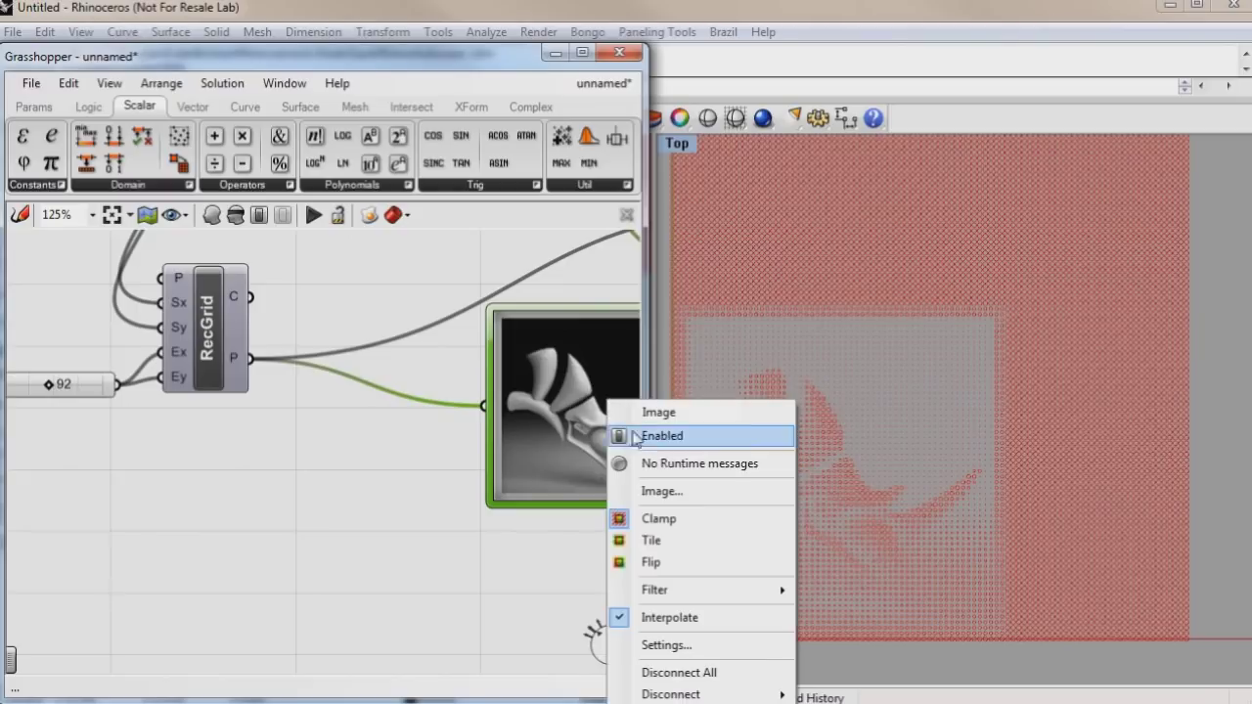
pyautogui.click(682, 561)
pyautogui.scroll(2, 833, 600)
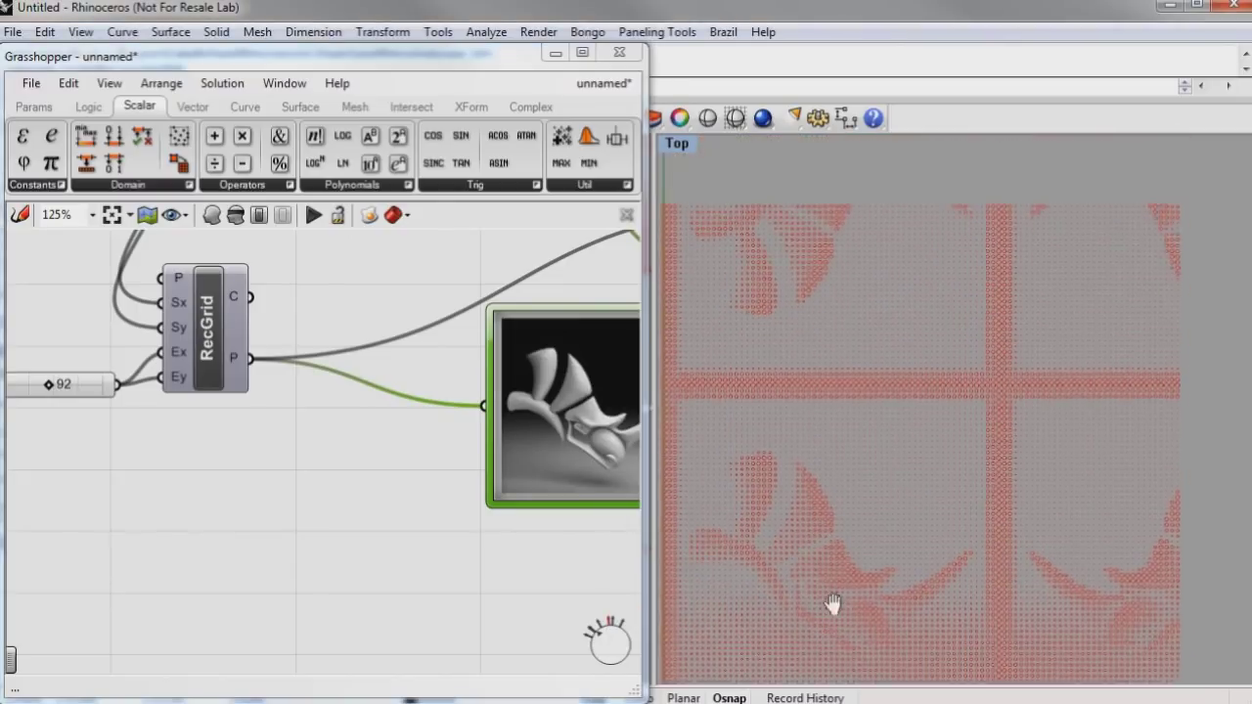
pyautogui.scroll(-2, 861, 558)
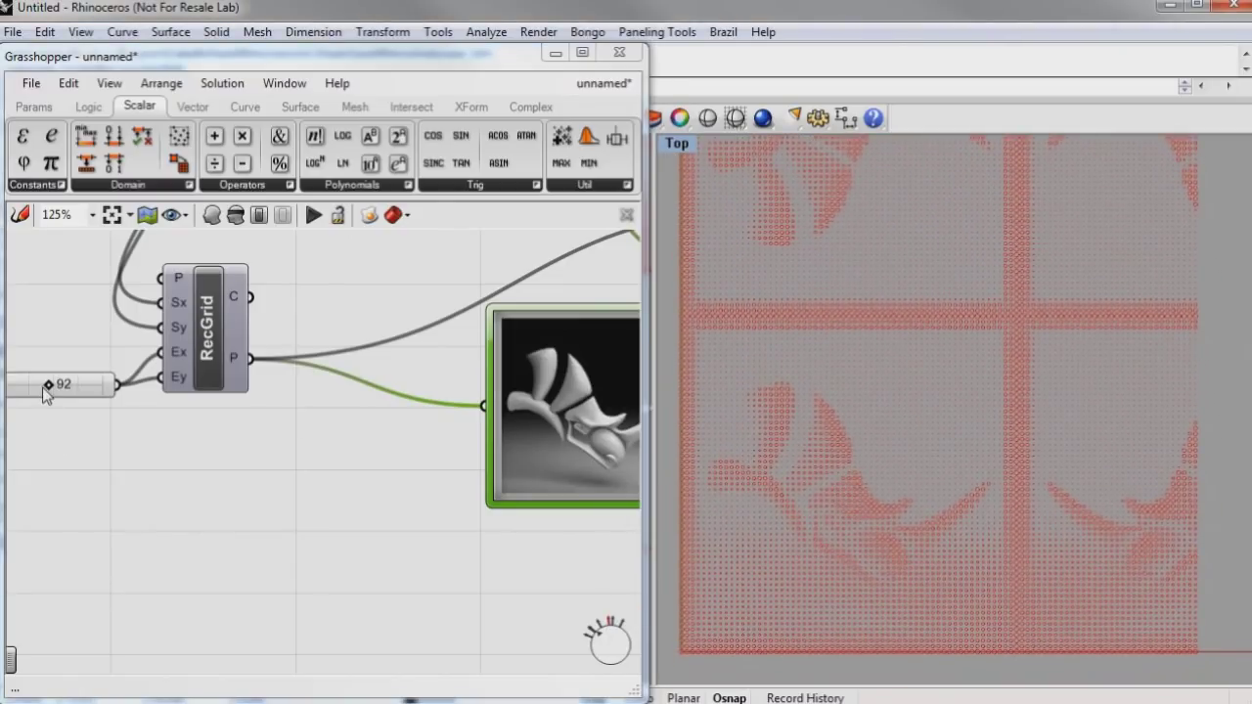
# Set the grid's Ex and Ey slider to 107 and inspect the mirrored copies in the Top viewport
pyautogui.moveTo(42, 387); pyautogui.dragTo(57, 383)
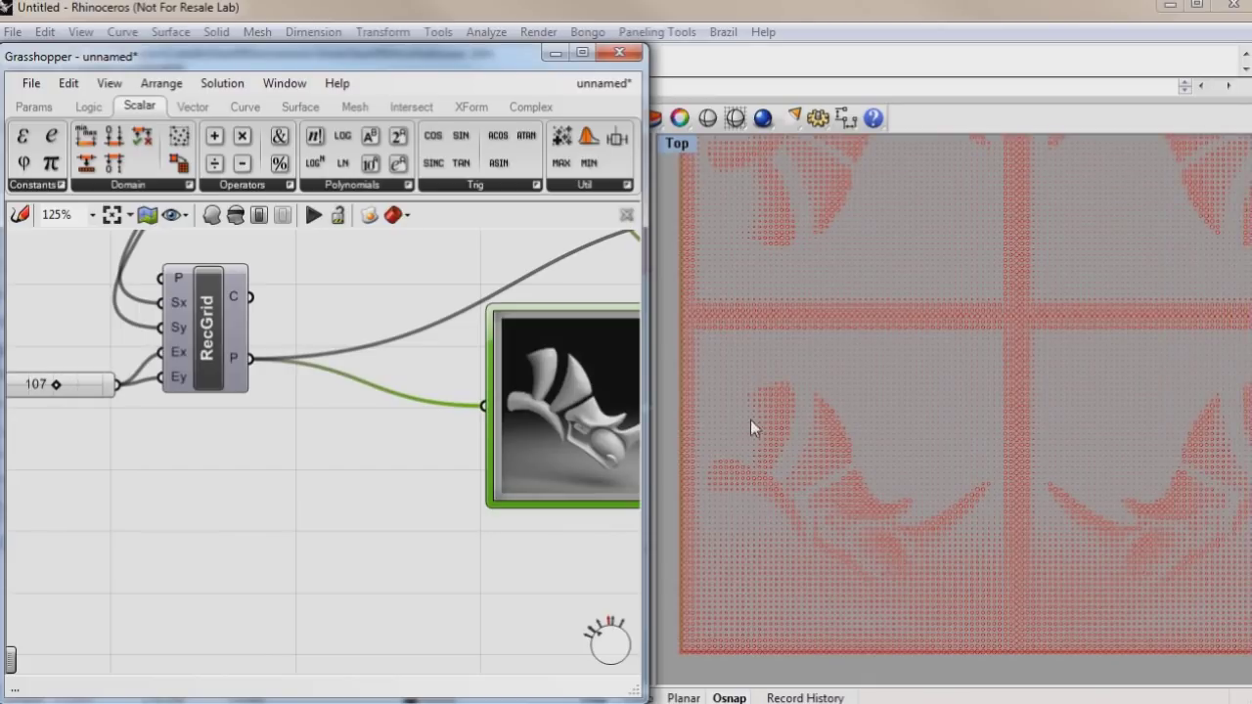
pyautogui.scroll(-3, 881, 456)
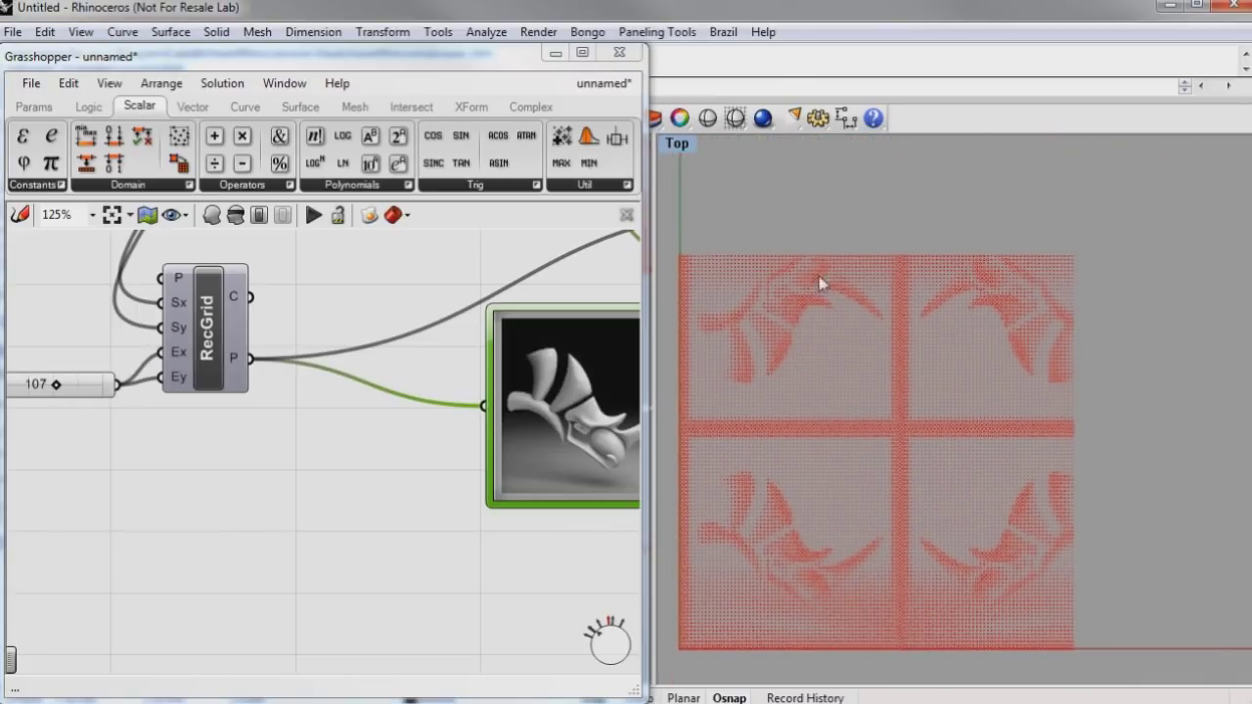
pyautogui.moveTo(1001, 486); pyautogui.dragTo(1077, 479, button='right')
pyautogui.moveTo(336, 456); pyautogui.dragTo(306, 446, button='right')
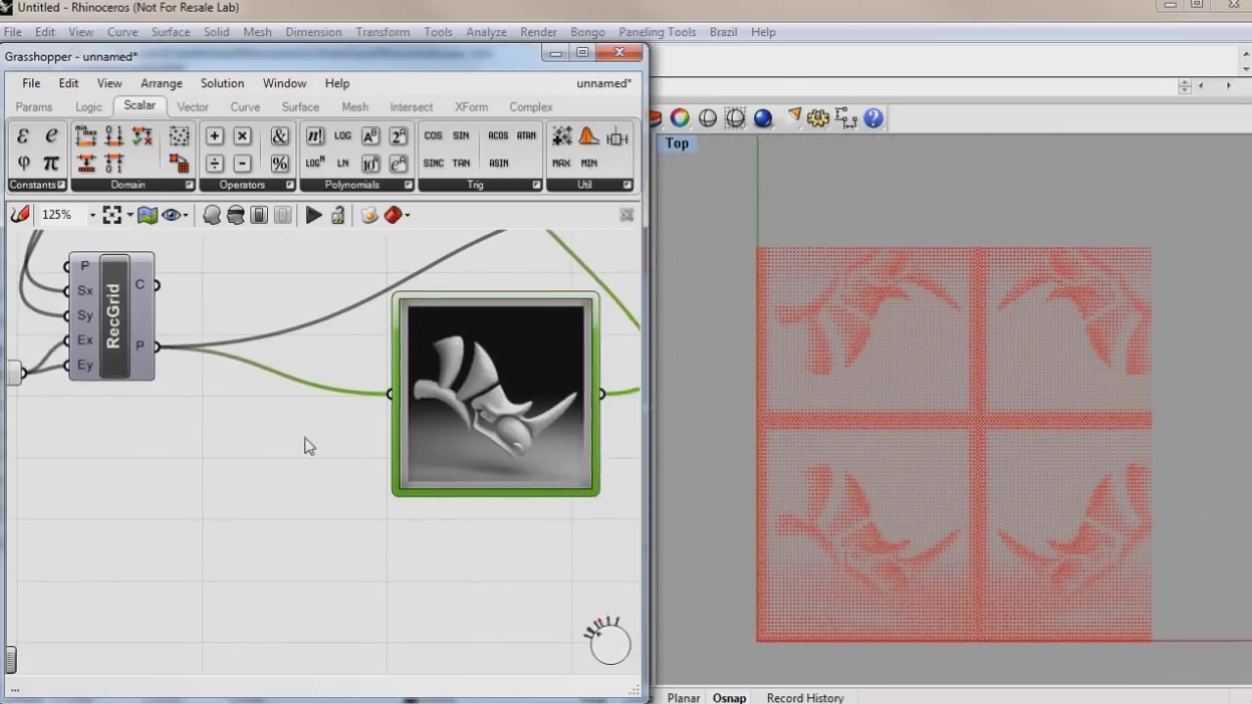
pyautogui.rightClick(504, 416)
# Set the grid's Ex and Ey slider to 59 and check the circle pattern in the Top viewport
pyautogui.moveTo(275, 487); pyautogui.dragTo(434, 453, button='right')
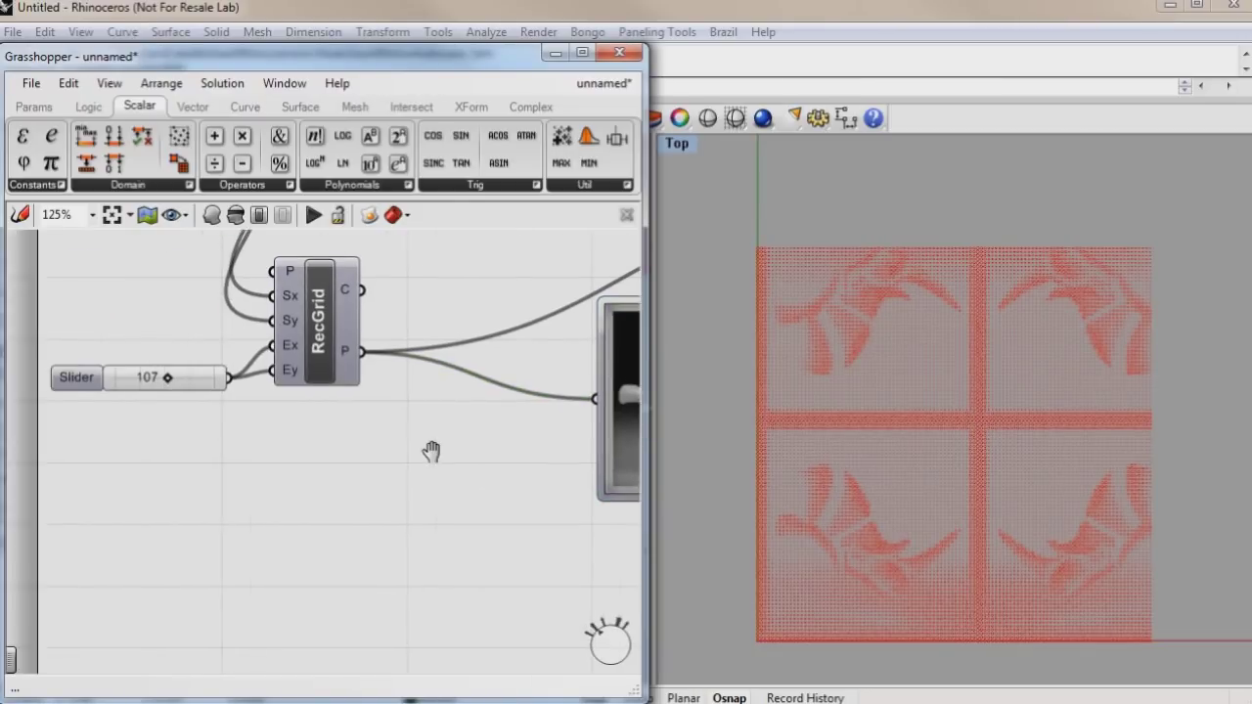
pyautogui.scroll(2, 114, 370)
pyautogui.scroll(1, 114, 370)
pyautogui.moveTo(241, 387); pyautogui.dragTo(209, 389)
pyautogui.scroll(5, 903, 478)
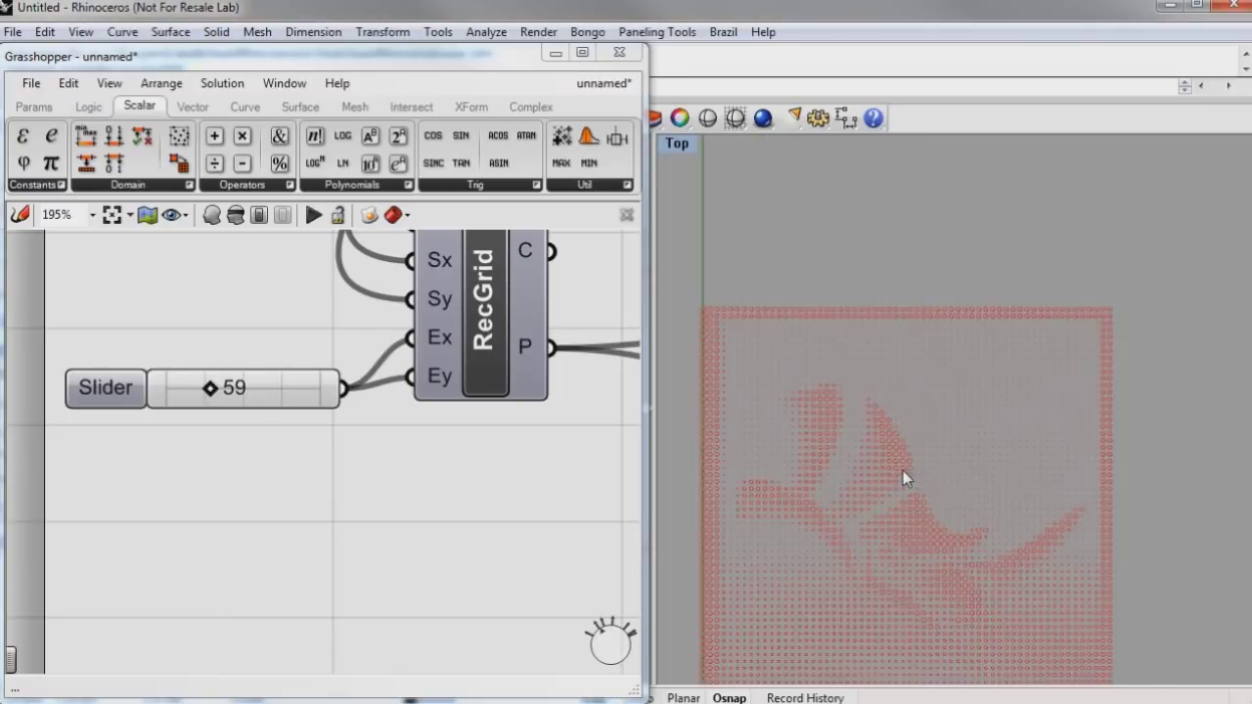
pyautogui.scroll(-5, 413, 473)
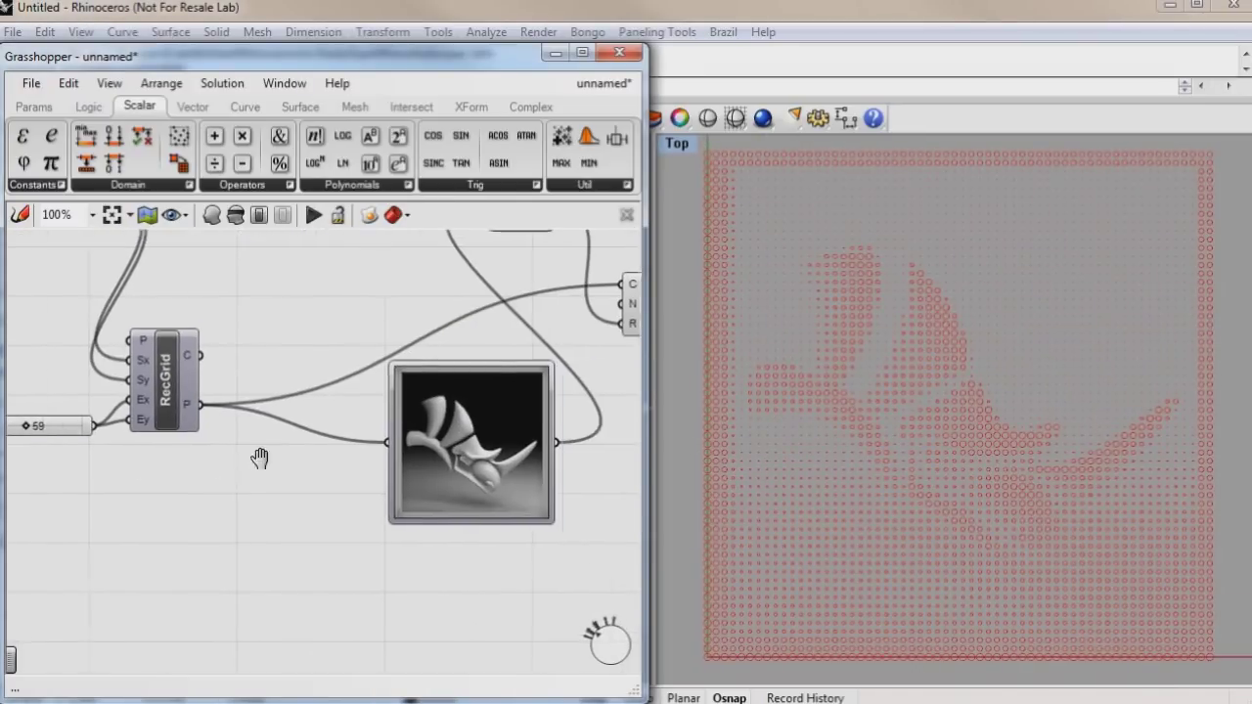
# Shift the rhino image sampler up and add a second image sampler holding the white tree image beneath it
pyautogui.moveTo(292, 453); pyautogui.dragTo(367, 462, button='right')
pyautogui.scroll(1, 342, 469)
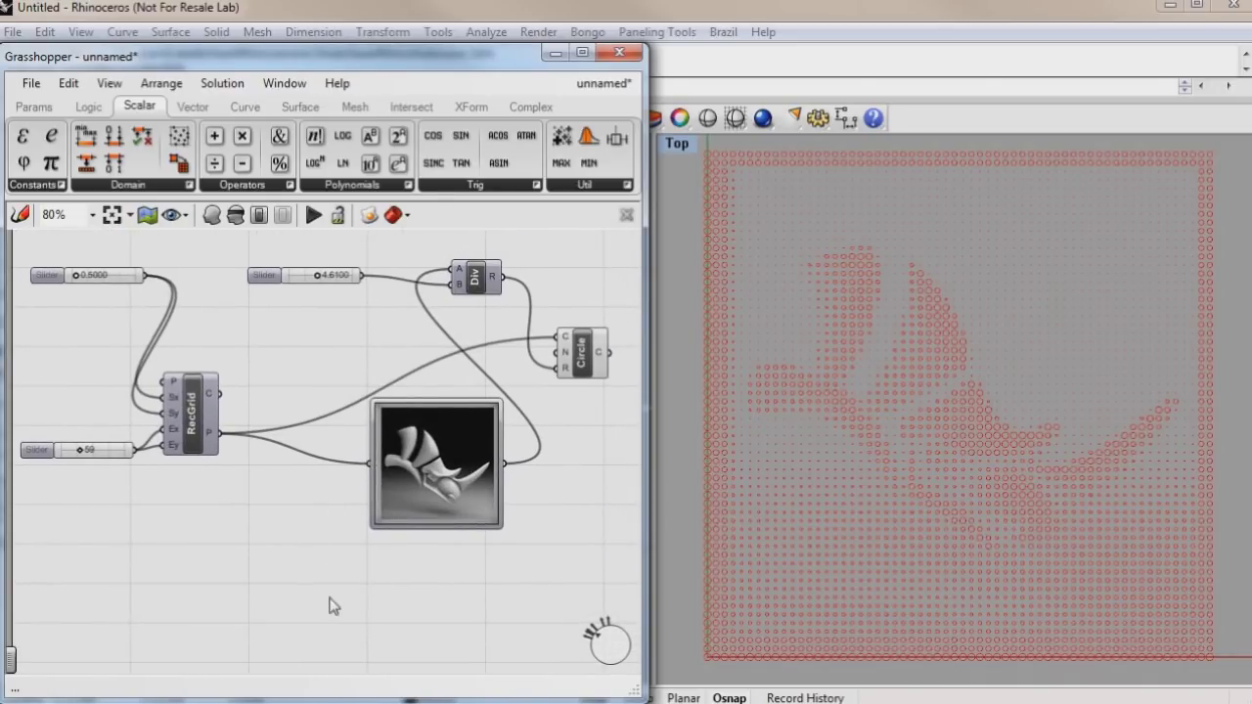
pyautogui.moveTo(426, 438); pyautogui.dragTo(386, 363)
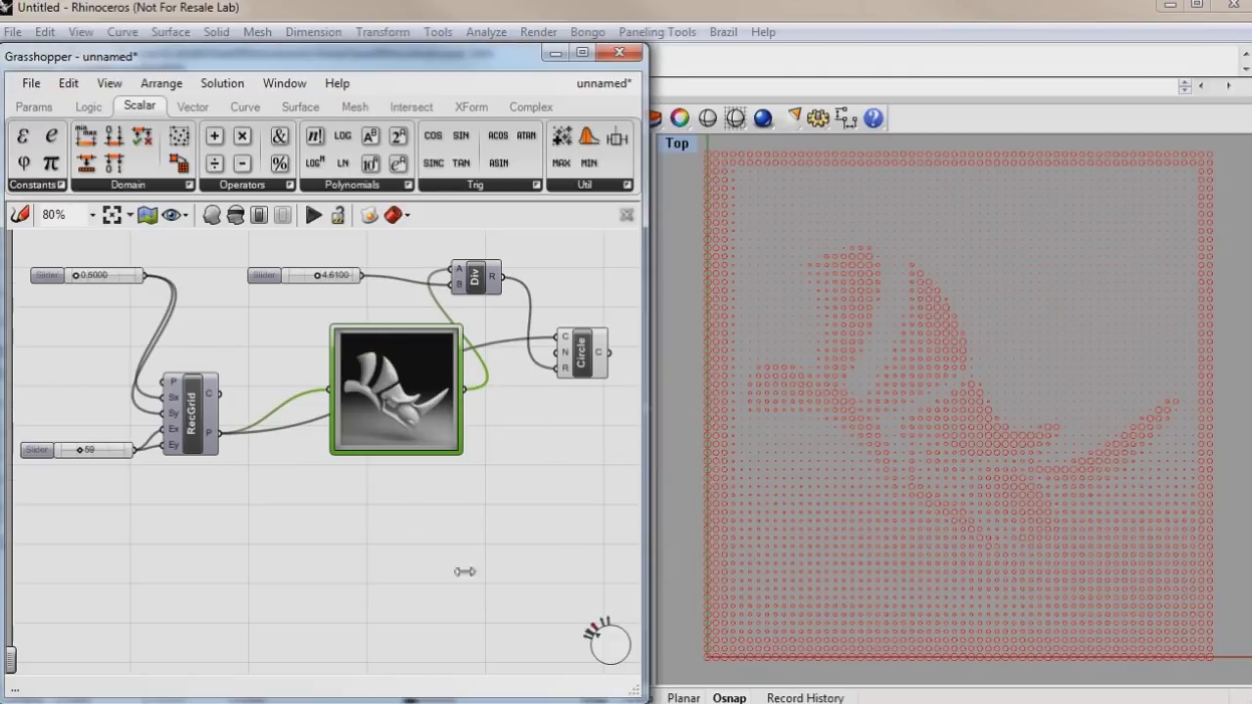
pyautogui.moveTo(466, 573); pyautogui.dragTo(480, 549)
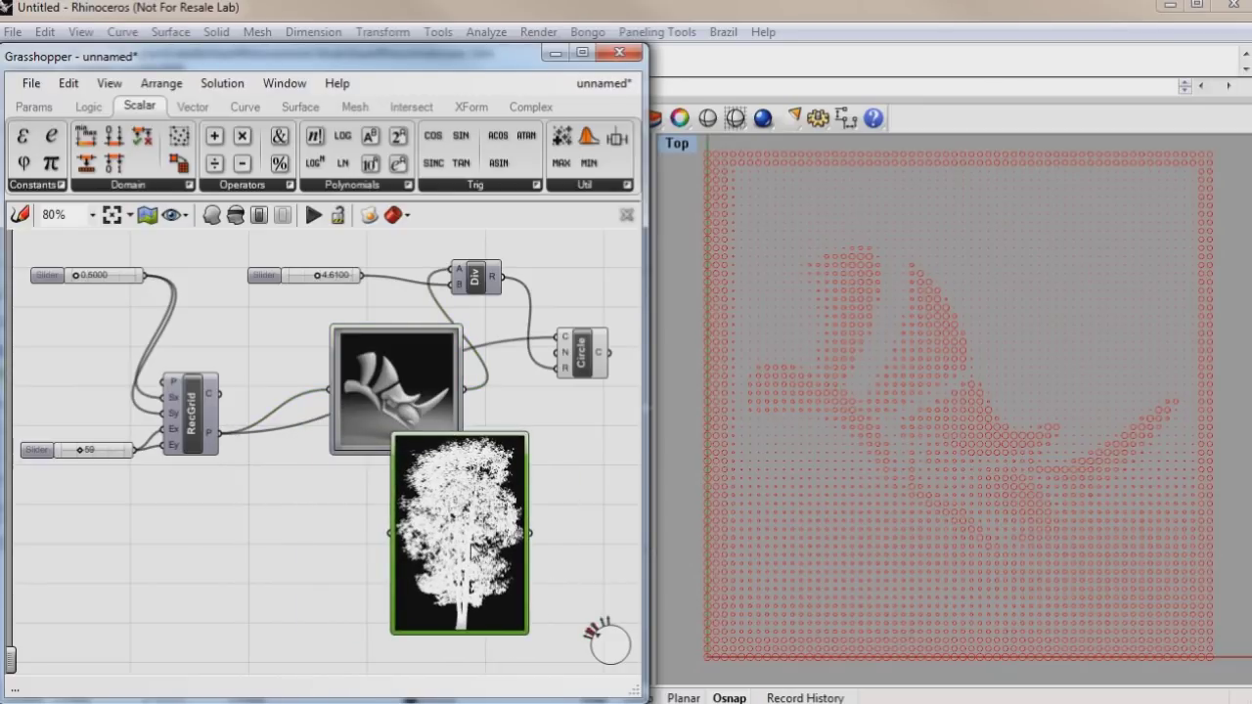
# Open the tree image sampler's settings and set both its X and Y domains to 0.0 To 30
pyautogui.rightClick(461, 534)
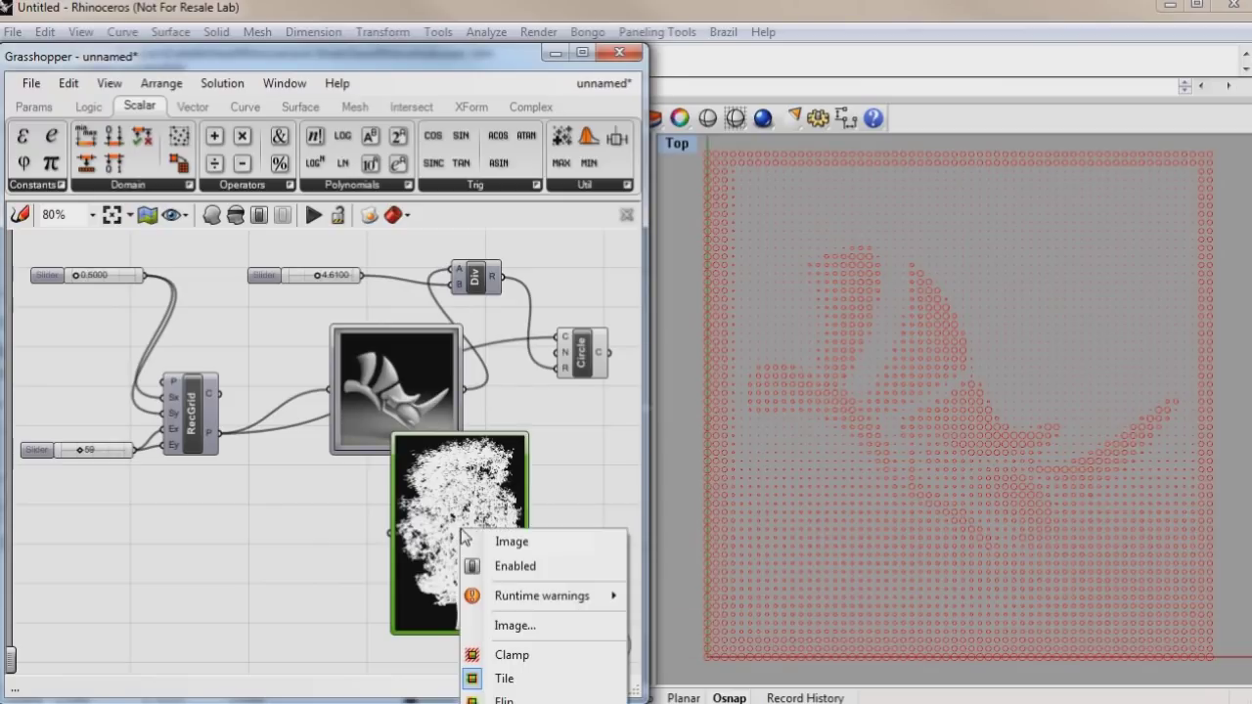
pyautogui.click(515, 625)
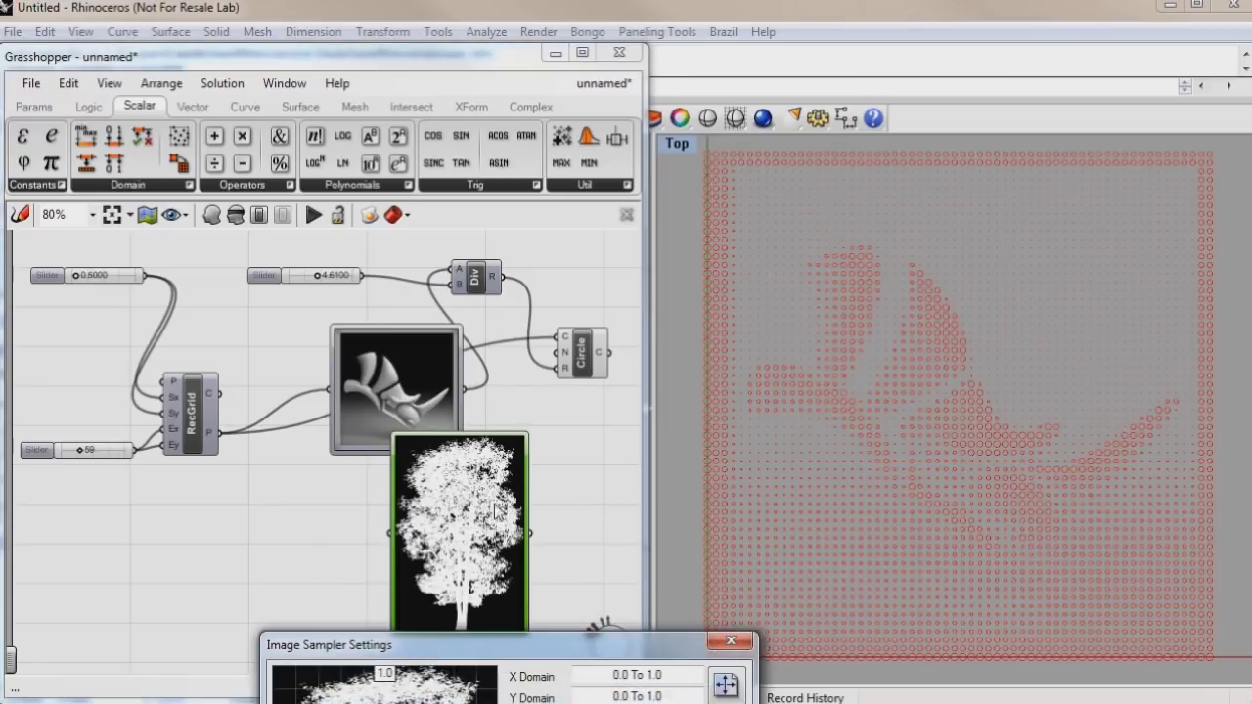
pyautogui.moveTo(502, 643); pyautogui.dragTo(593, 332)
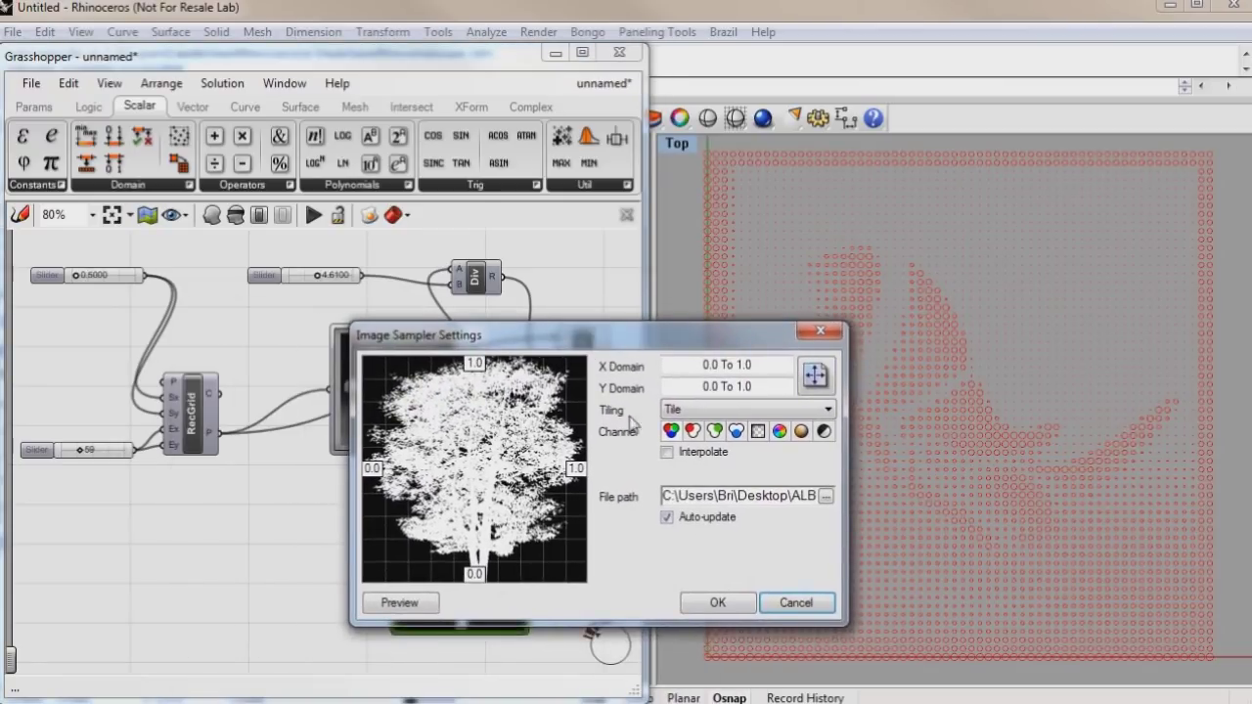
pyautogui.moveTo(751, 365); pyautogui.dragTo(742, 372)
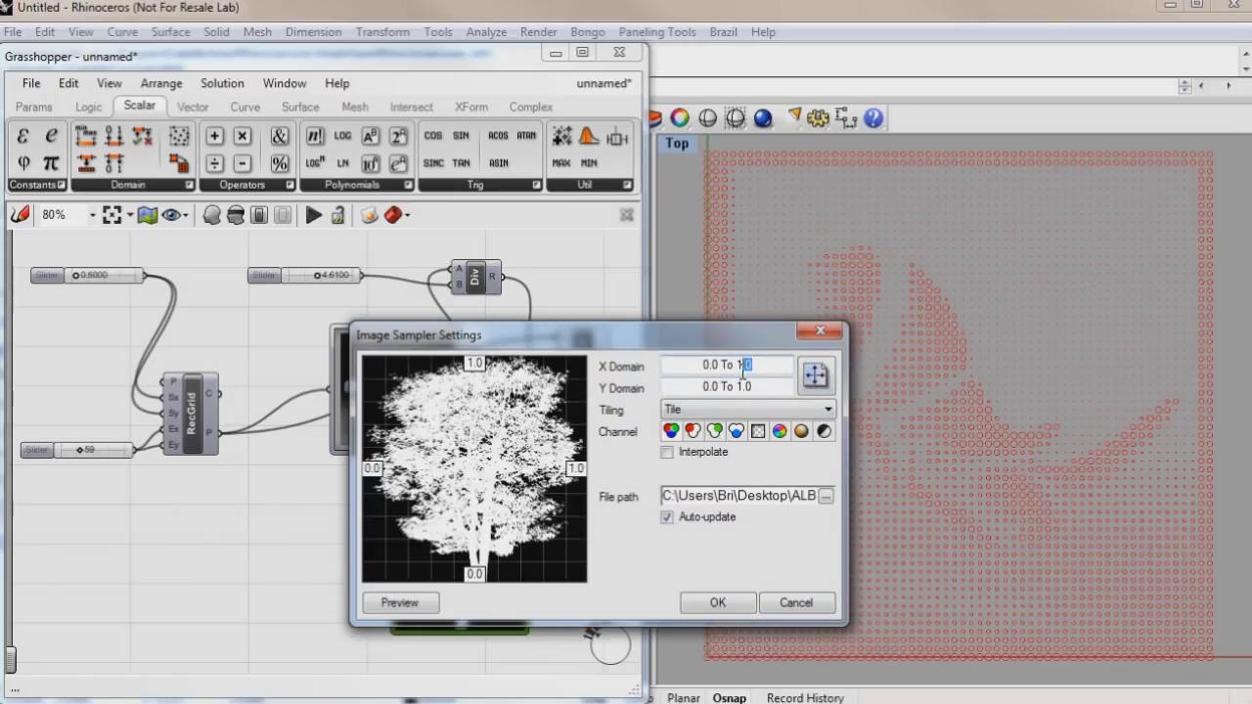
pyautogui.write('30')
pyautogui.moveTo(758, 387); pyautogui.dragTo(736, 388)
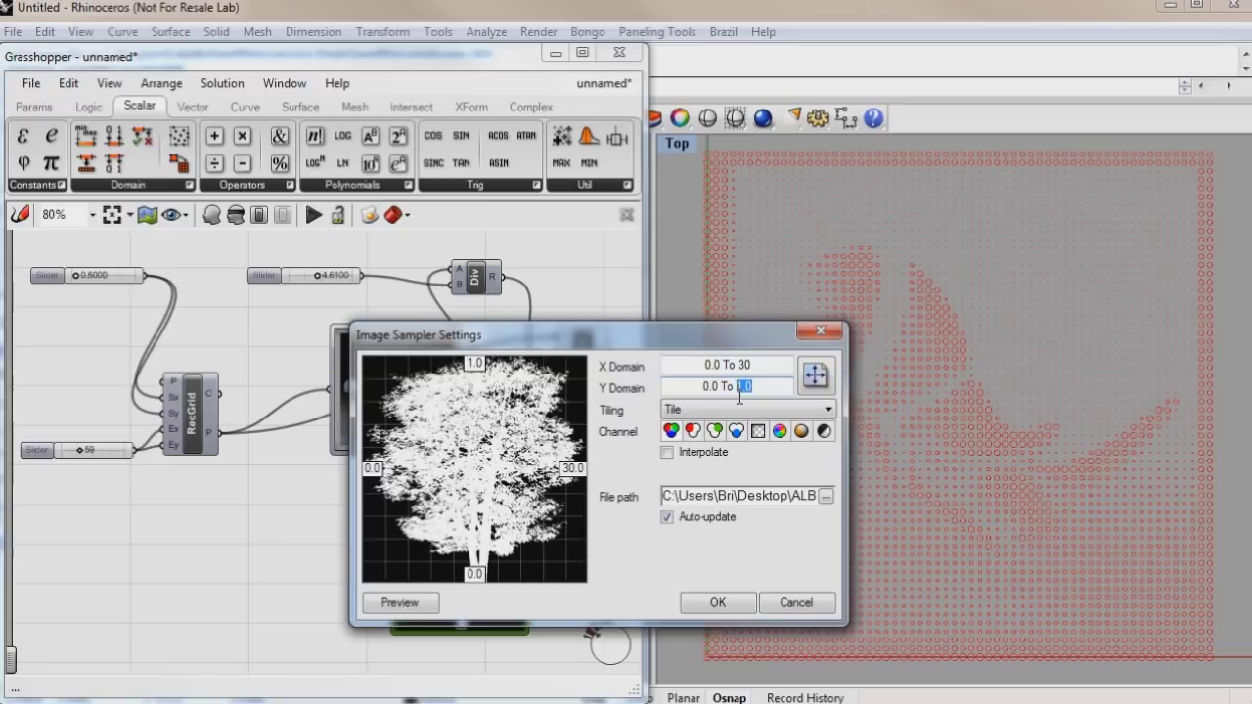
pyautogui.write('30')
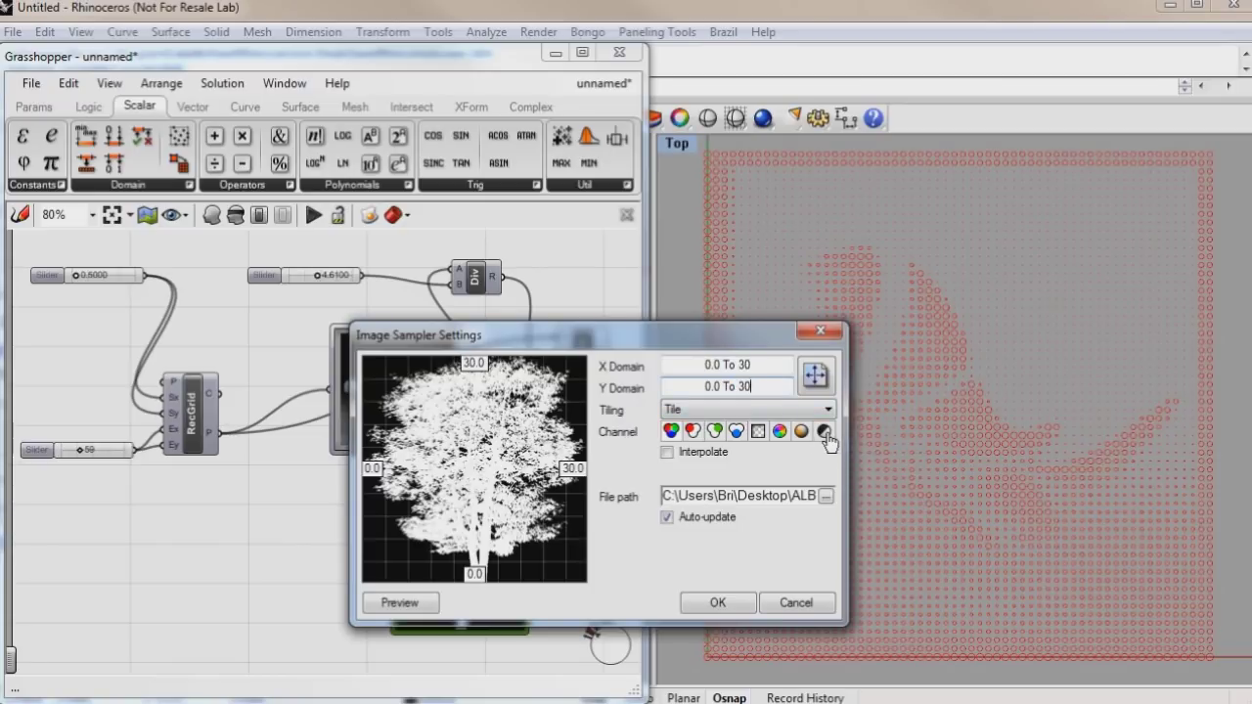
# Set the tree sampler's channel to Colour brightness, enable Interpolate and accept the settings
pyautogui.click(824, 431)
pyautogui.click(666, 453)
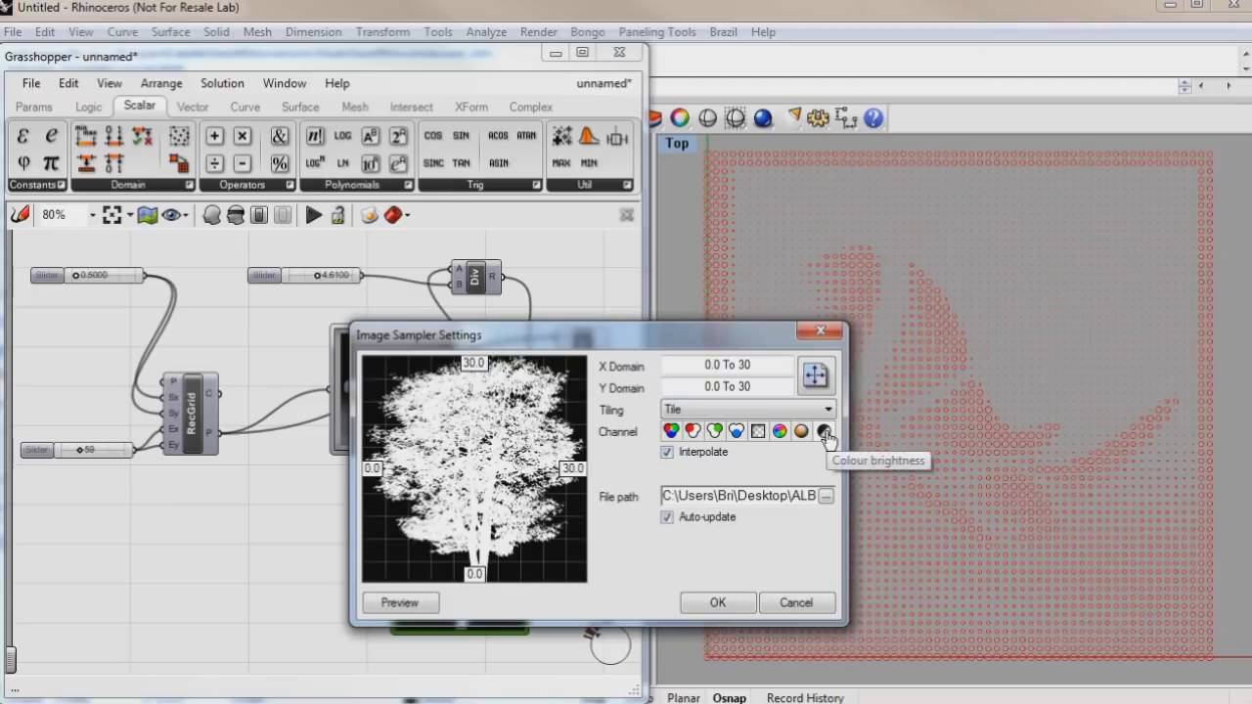
pyautogui.click(732, 603)
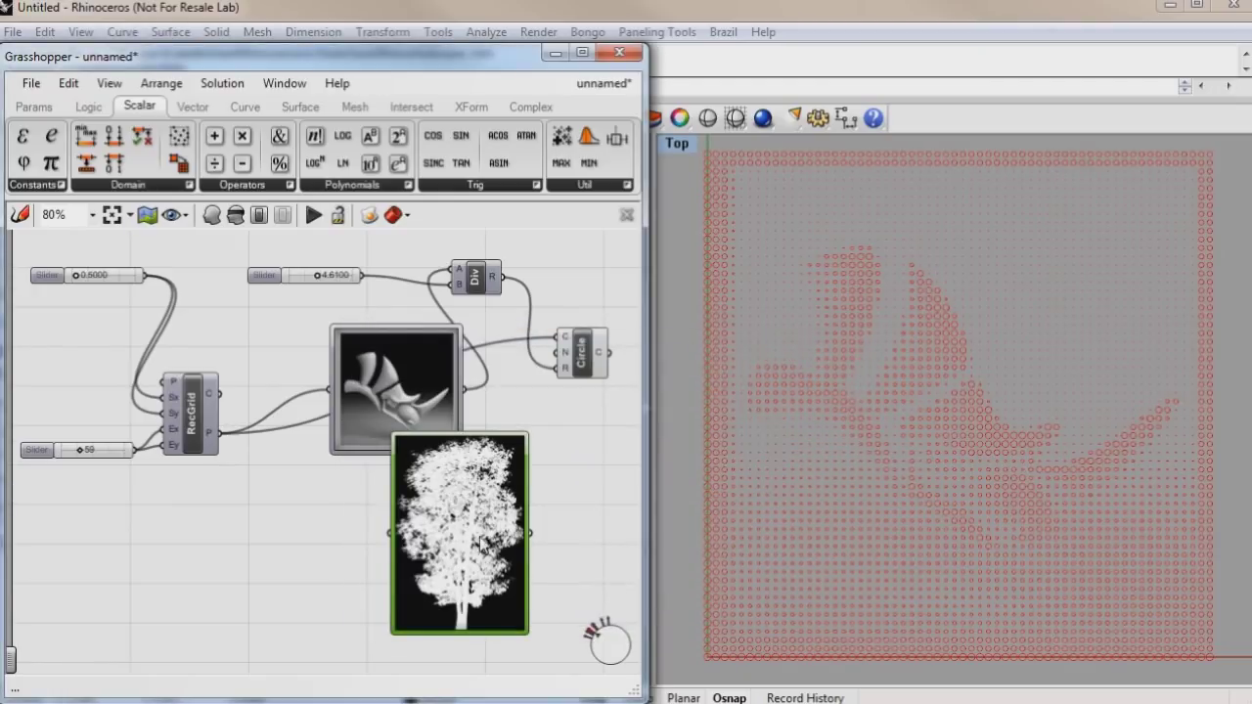
# Disconnect the rhino image sampler from the RecGrid points and the Div component's A input, and move it aside
pyautogui.moveTo(425, 541); pyautogui.dragTo(416, 543)
pyautogui.moveTo(400, 391)
pyautogui.mouseDown()
pyautogui.moveTo(460, 446)
pyautogui.moveTo(431, 387)
pyautogui.moveTo(401, 379)
pyautogui.mouseUp()
pyautogui.rightClick(332, 372)
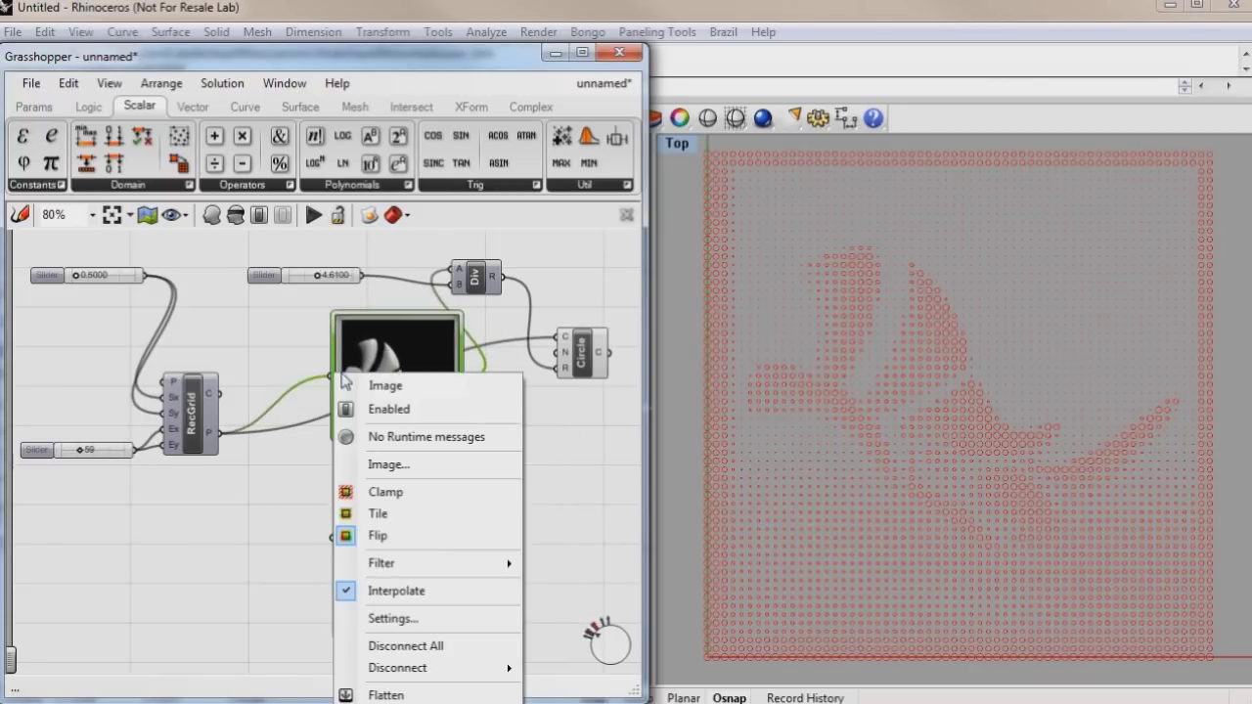
pyautogui.rightClick(357, 354)
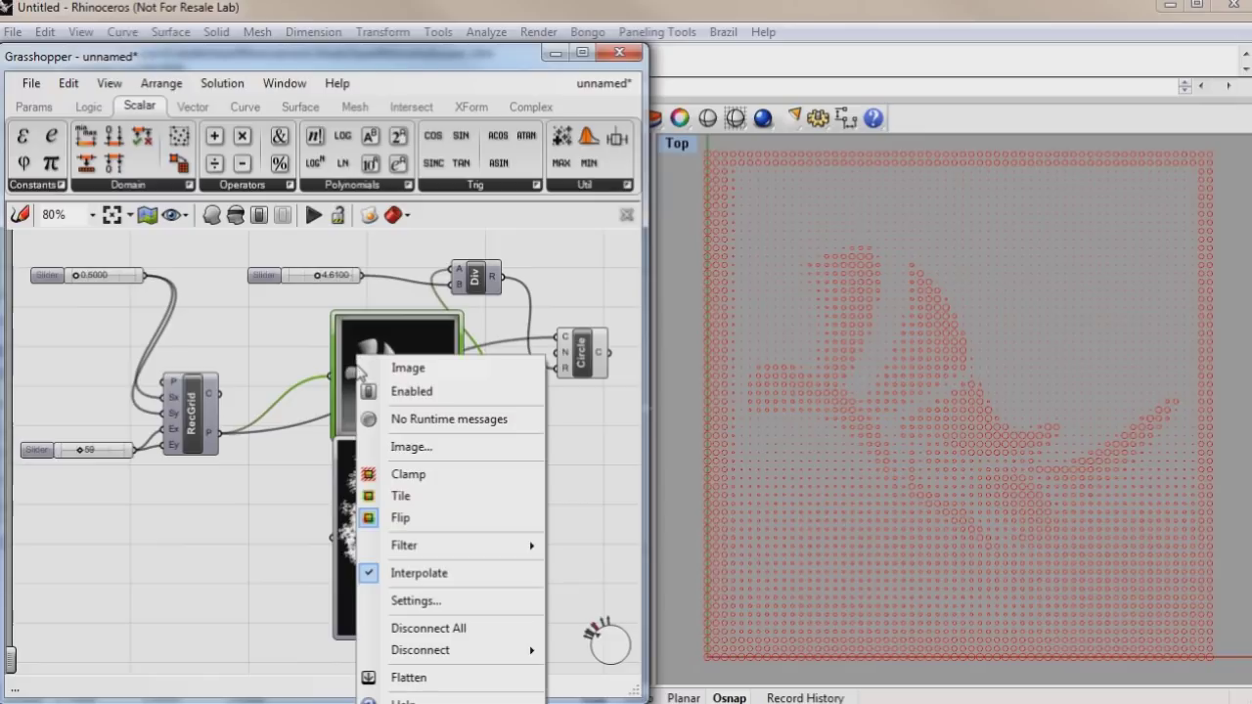
pyautogui.click(518, 631)
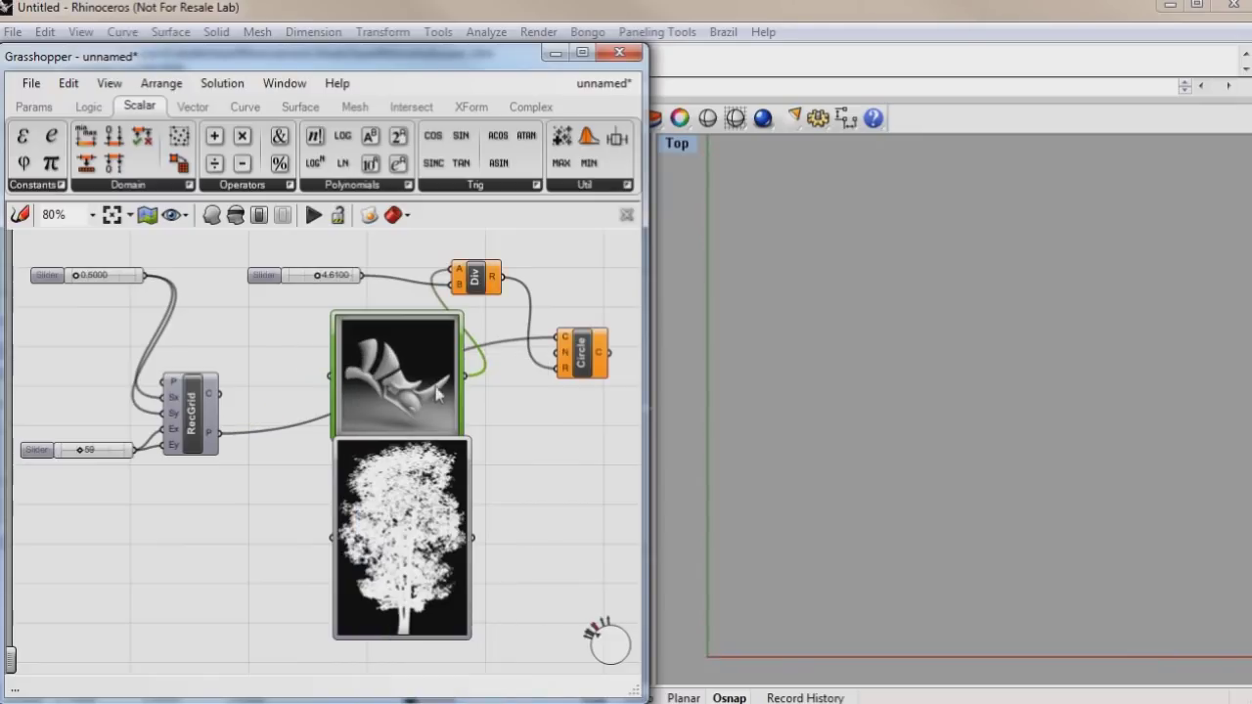
pyautogui.rightClick(465, 279)
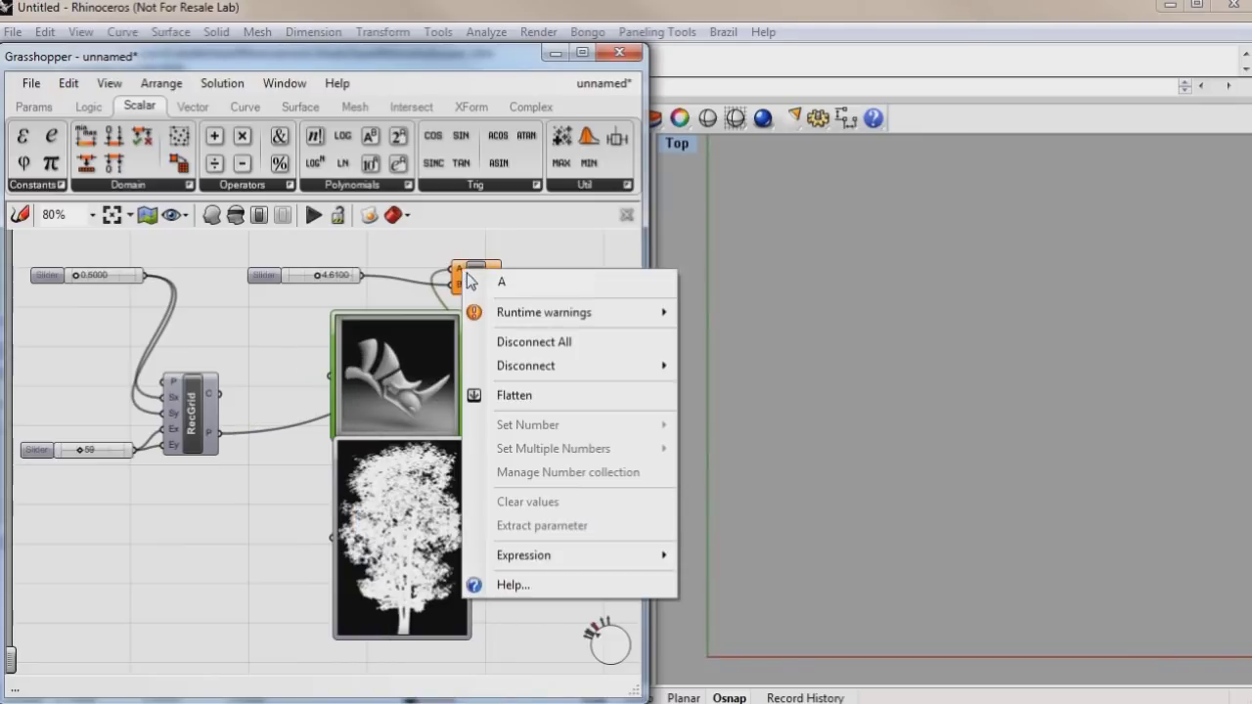
pyautogui.click(516, 342)
pyautogui.moveTo(458, 363); pyautogui.dragTo(565, 553)
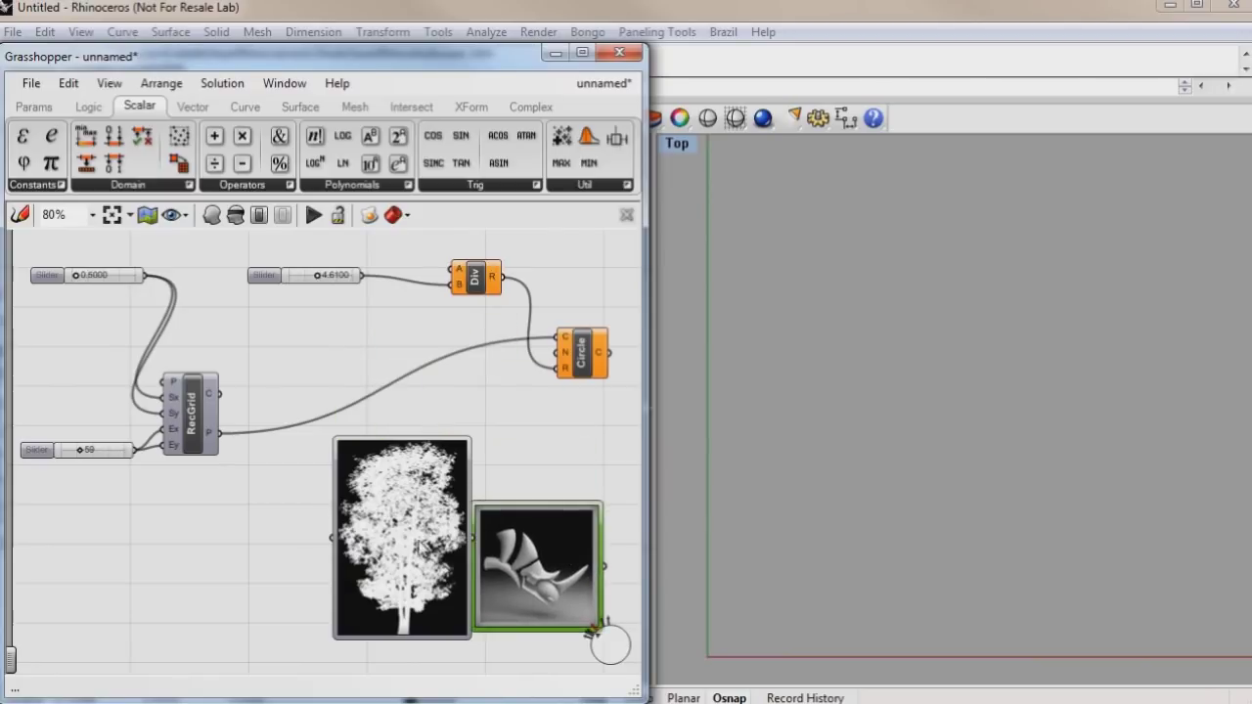
# Place the tree sampler beside RecGrid and wire RecGrid's P output into it and its output into Div's A input
pyautogui.moveTo(419, 547); pyautogui.dragTo(394, 443)
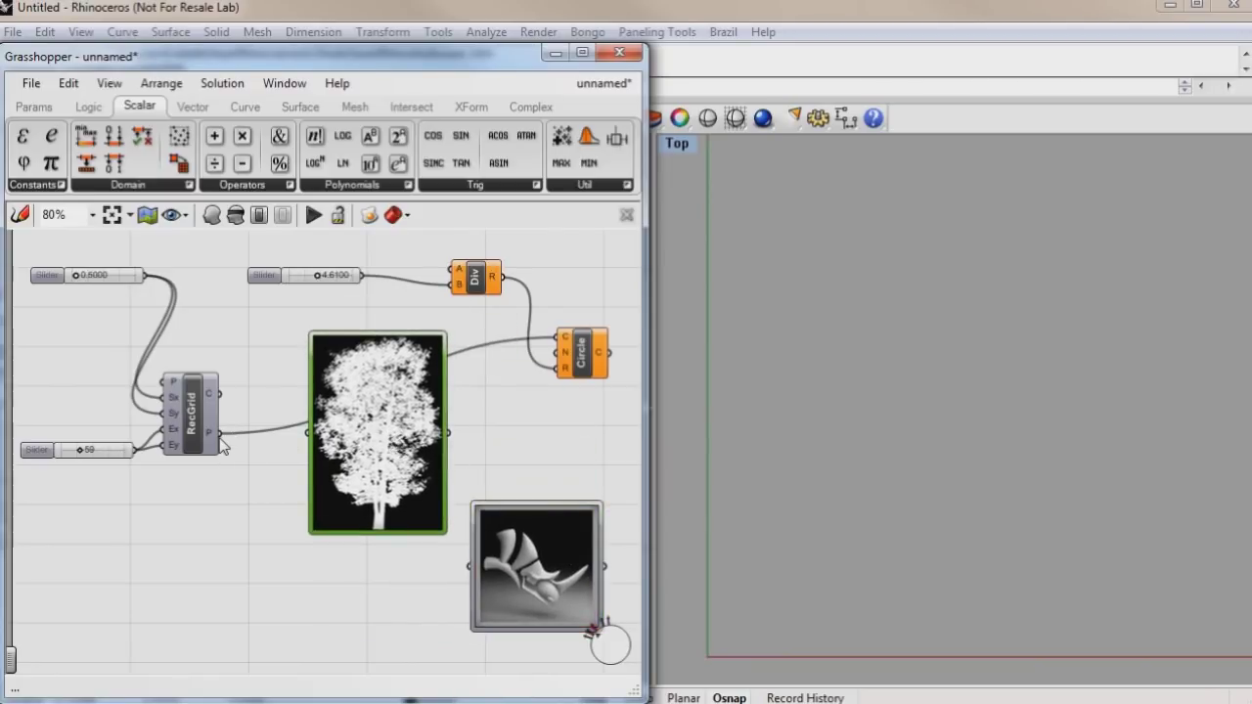
pyautogui.moveTo(222, 445); pyautogui.dragTo(309, 431)
pyautogui.moveTo(450, 438); pyautogui.dragTo(456, 270)
pyautogui.moveTo(370, 446); pyautogui.dragTo(334, 427)
pyautogui.click(967, 466)
pyautogui.scroll(1, 966, 466)
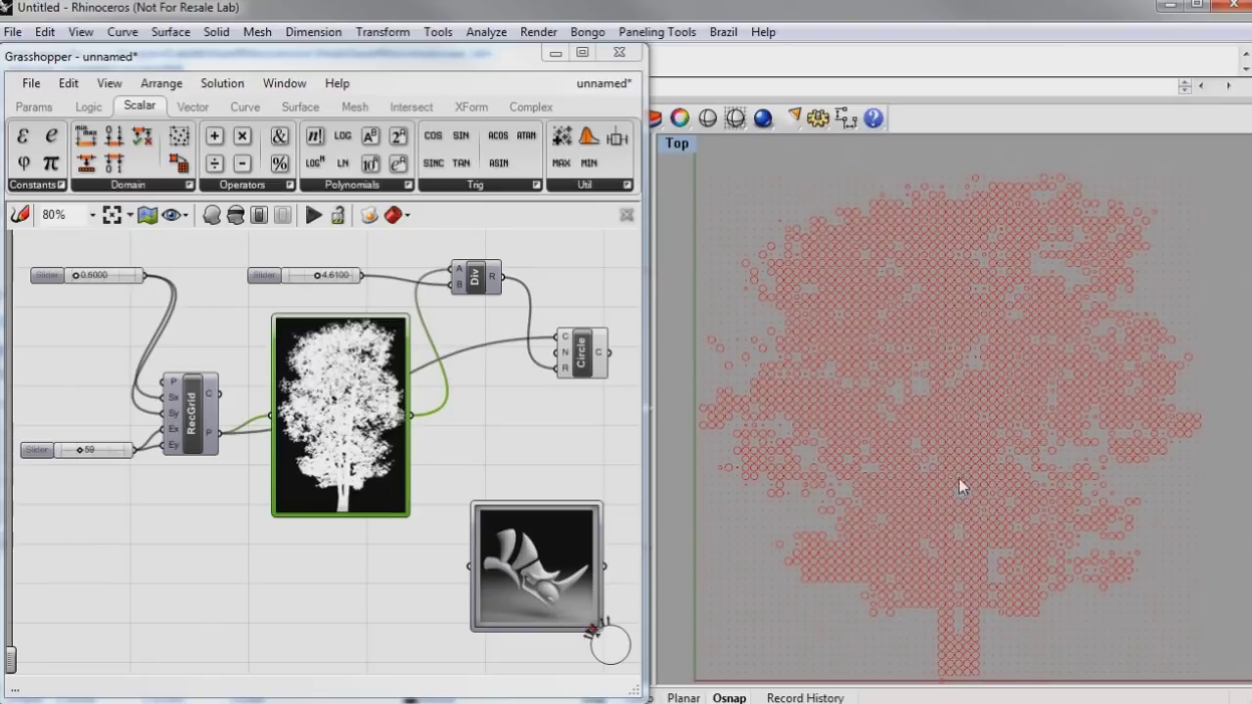
# Try the Sx and Sy slider at 0.8 and the Ex and Ey slider at 64, and inspect the tiled trees
pyautogui.scroll(3, 145, 335)
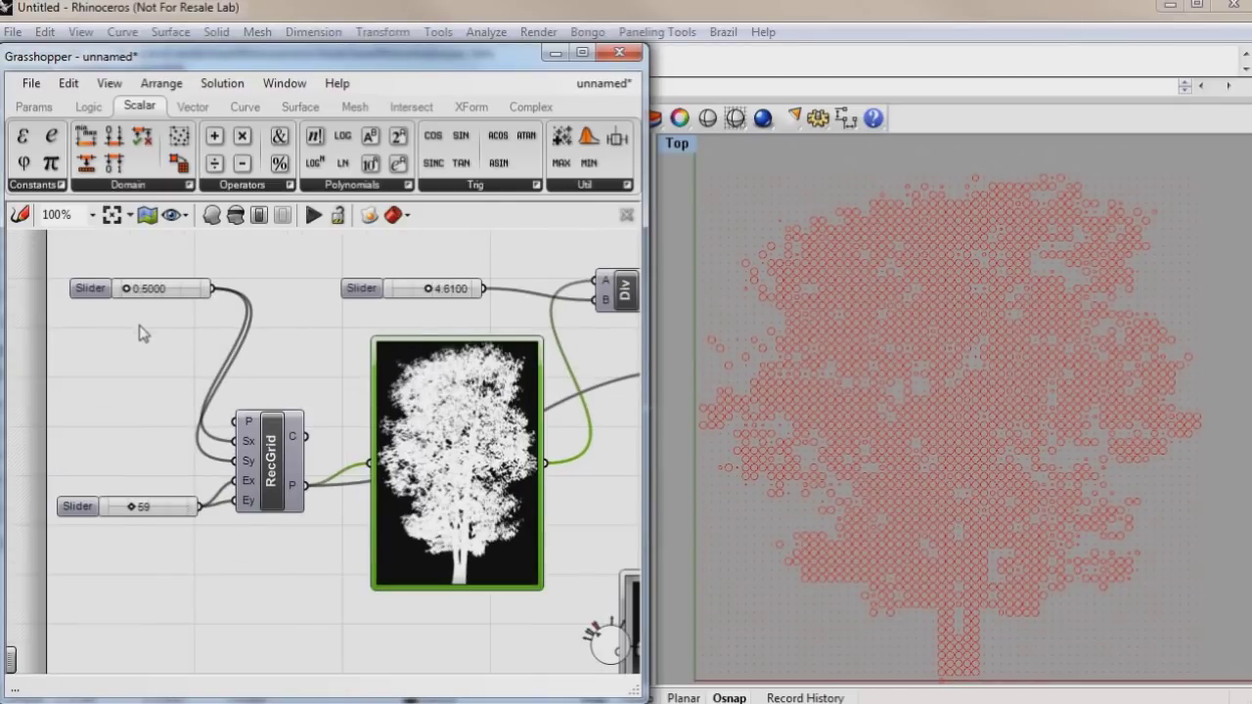
pyautogui.moveTo(112, 308); pyautogui.dragTo(114, 308)
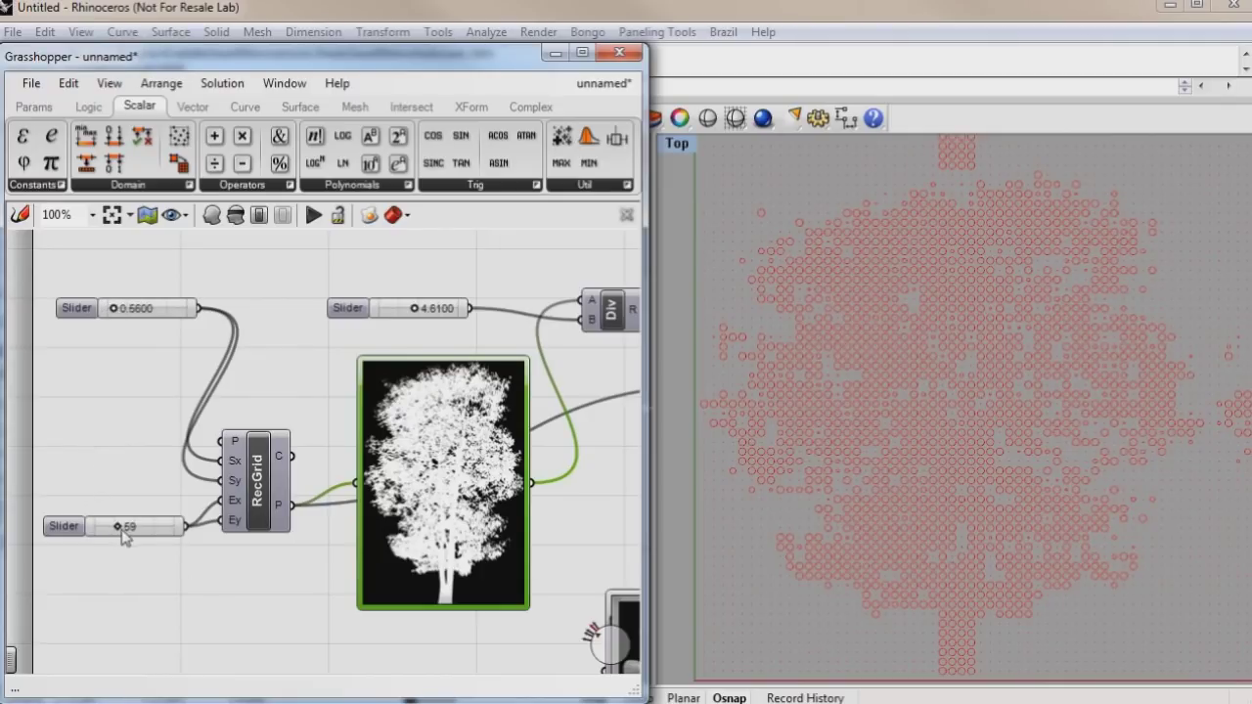
pyautogui.moveTo(137, 526); pyautogui.dragTo(119, 527)
pyautogui.moveTo(114, 308); pyautogui.dragTo(117, 308)
pyautogui.scroll(-4, 1017, 514)
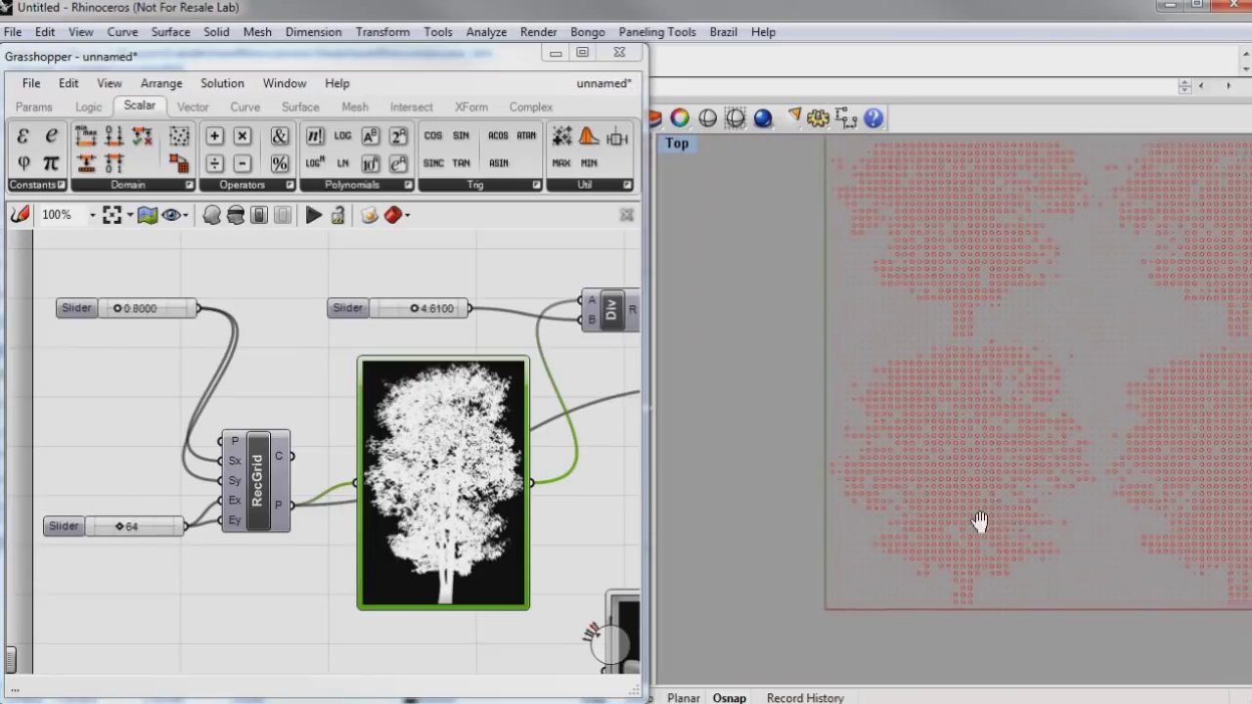
pyautogui.scroll(4, 931, 545)
pyautogui.scroll(3, 910, 519)
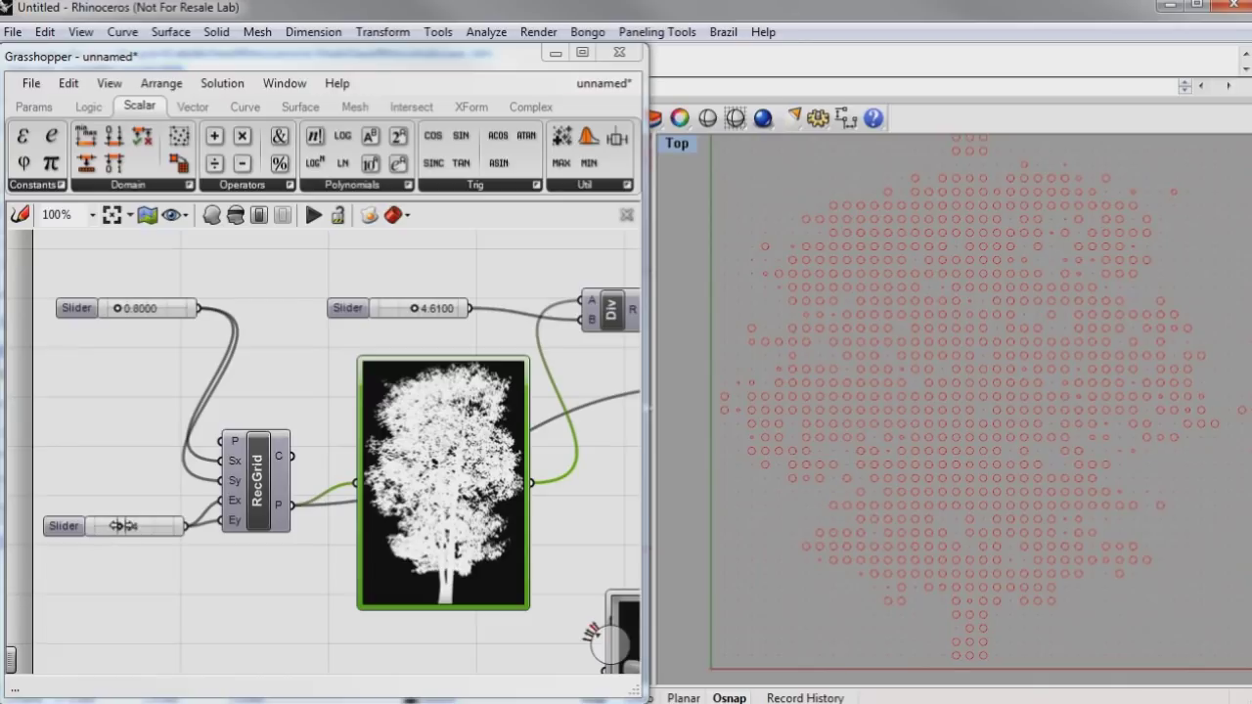
# Set the grid's Ex and Ey slider to 163 and its Sx and Sy slider to 0.38
pyautogui.click(129, 525)
pyautogui.moveTo(143, 526); pyautogui.dragTo(161, 525)
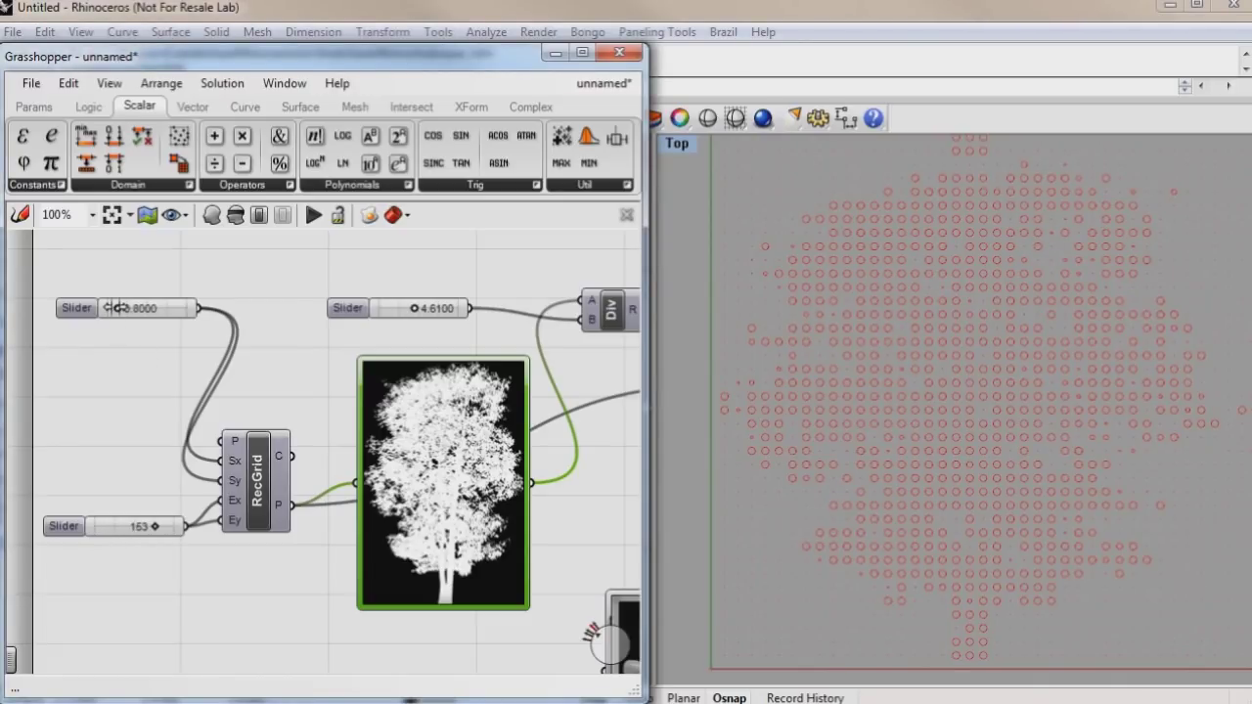
pyautogui.moveTo(115, 309); pyautogui.dragTo(109, 313)
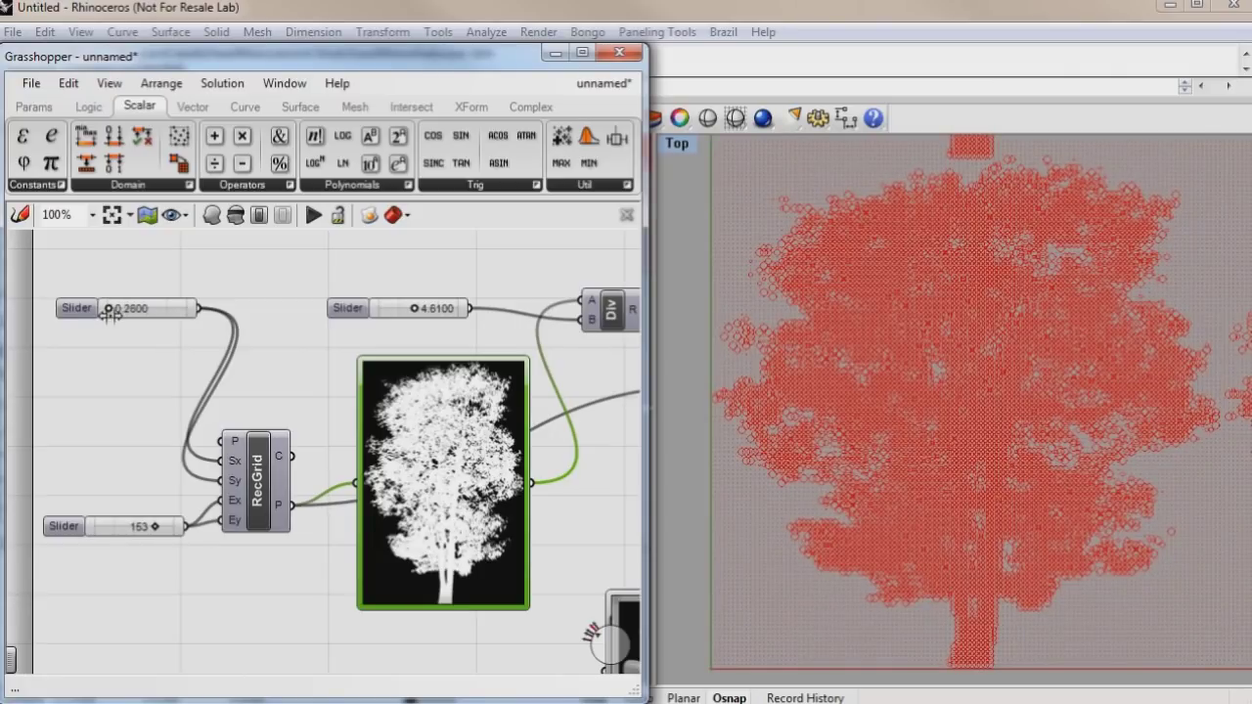
pyautogui.moveTo(110, 311); pyautogui.dragTo(111, 311)
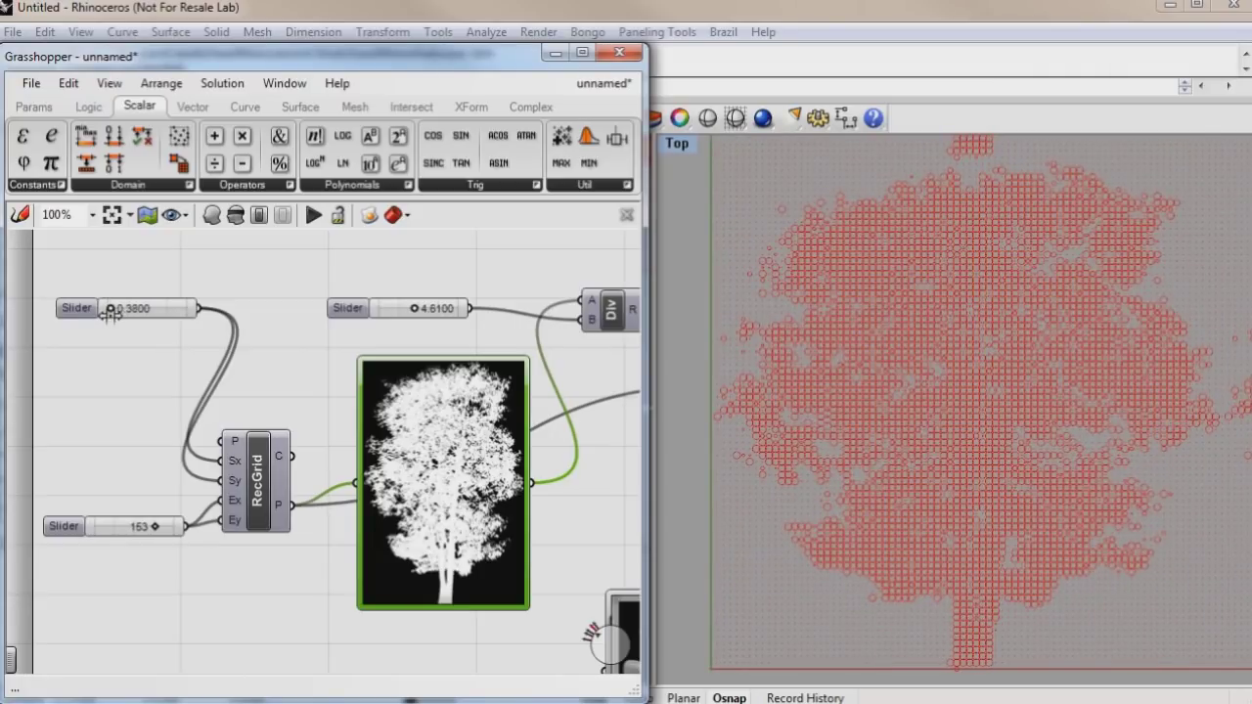
# Set the Div component's B slider to 6.1241 and check the circle spacing in the Top viewport
pyautogui.scroll(3, 522, 354)
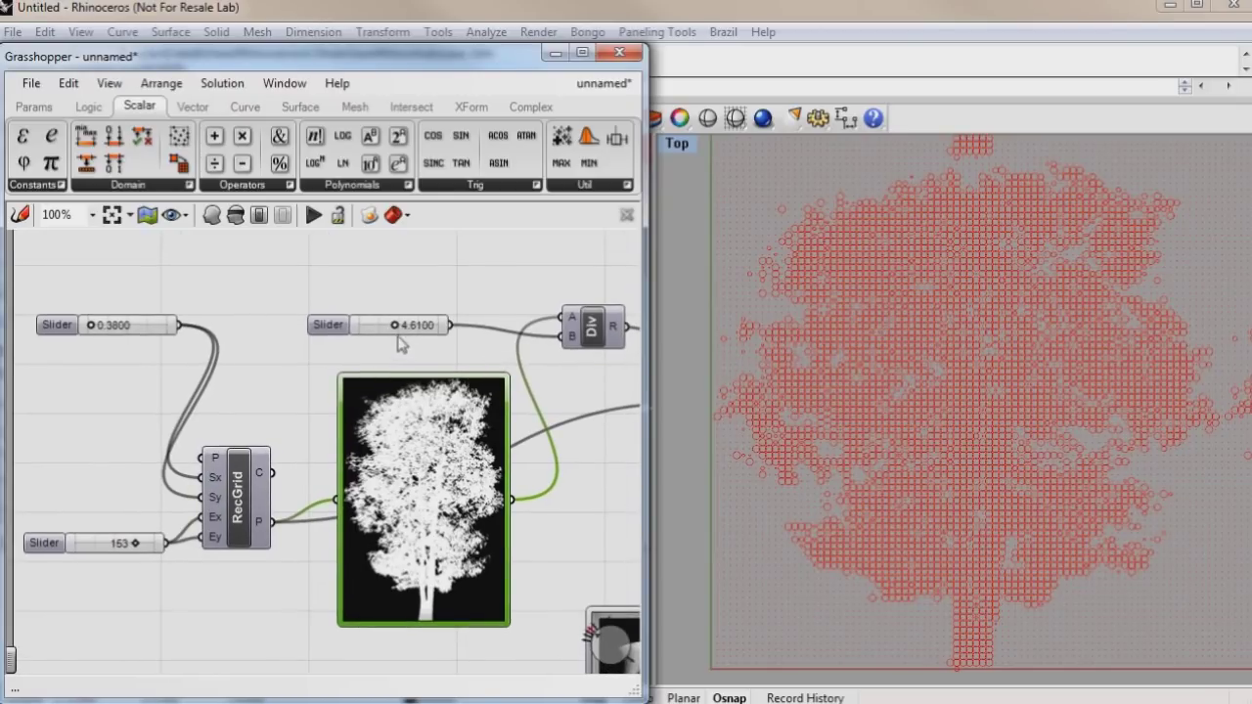
pyautogui.moveTo(361, 342); pyautogui.dragTo(210, 364, button='right')
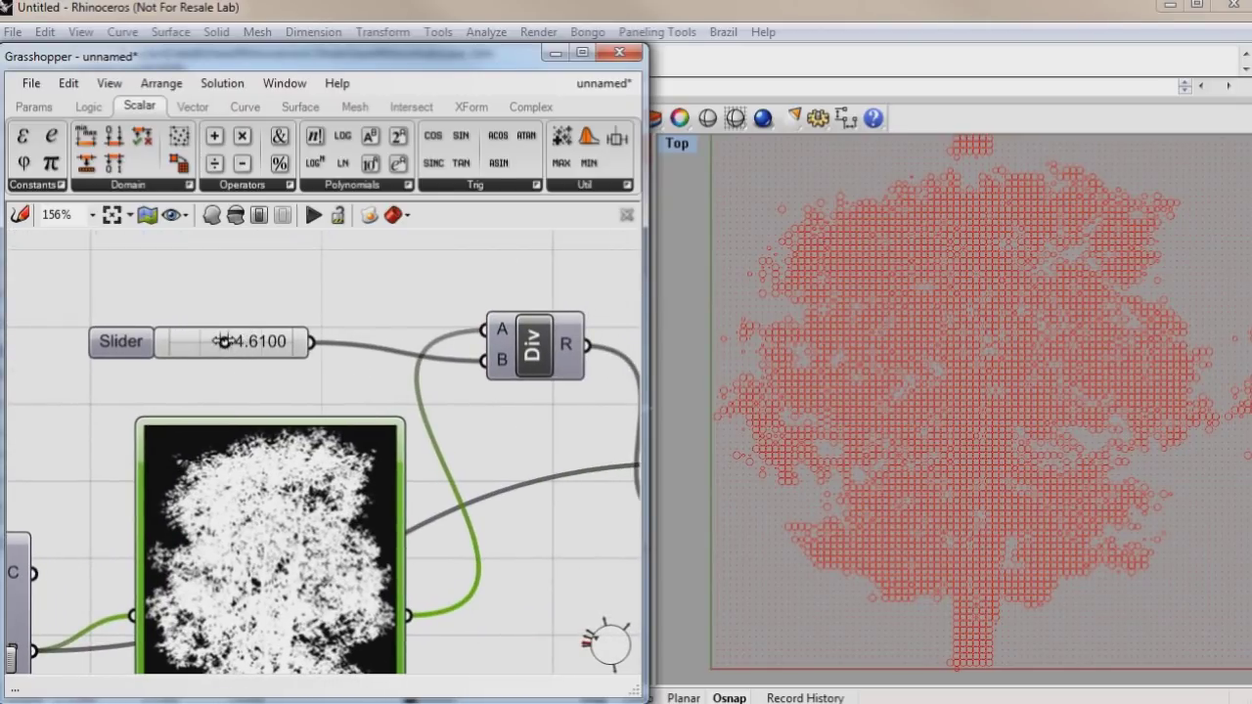
pyautogui.scroll(6, 903, 475)
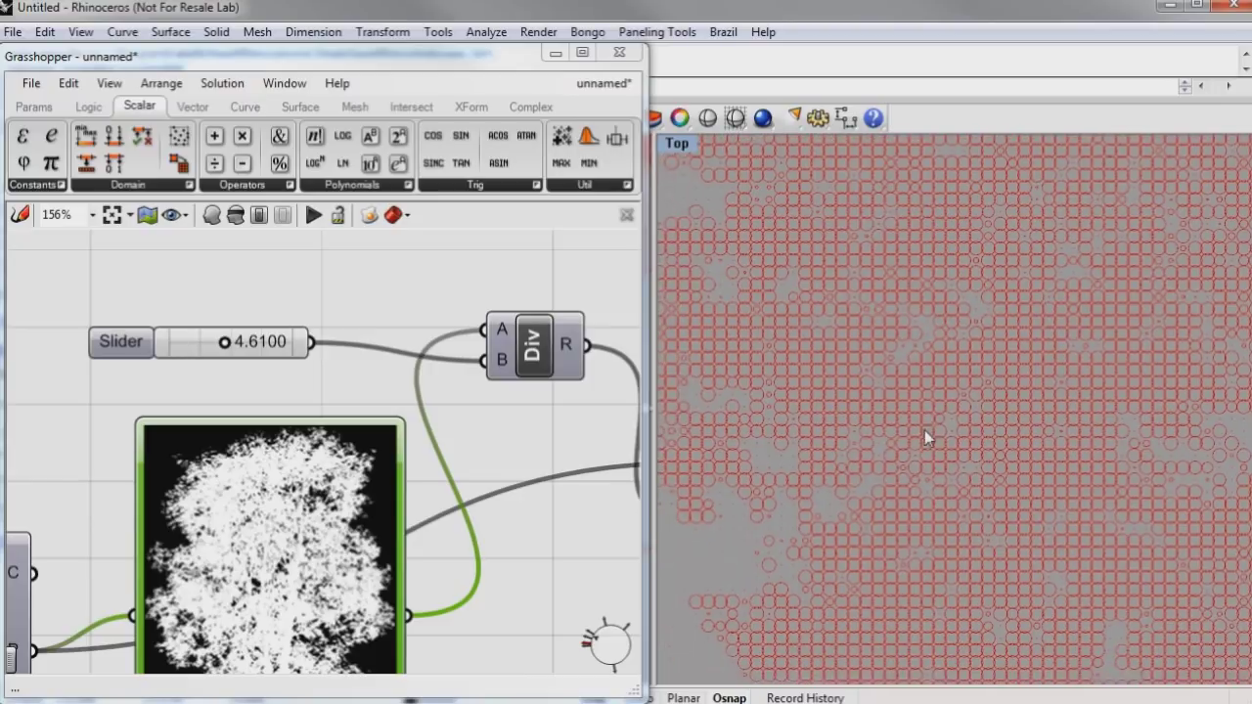
pyautogui.moveTo(224, 341); pyautogui.dragTo(245, 342)
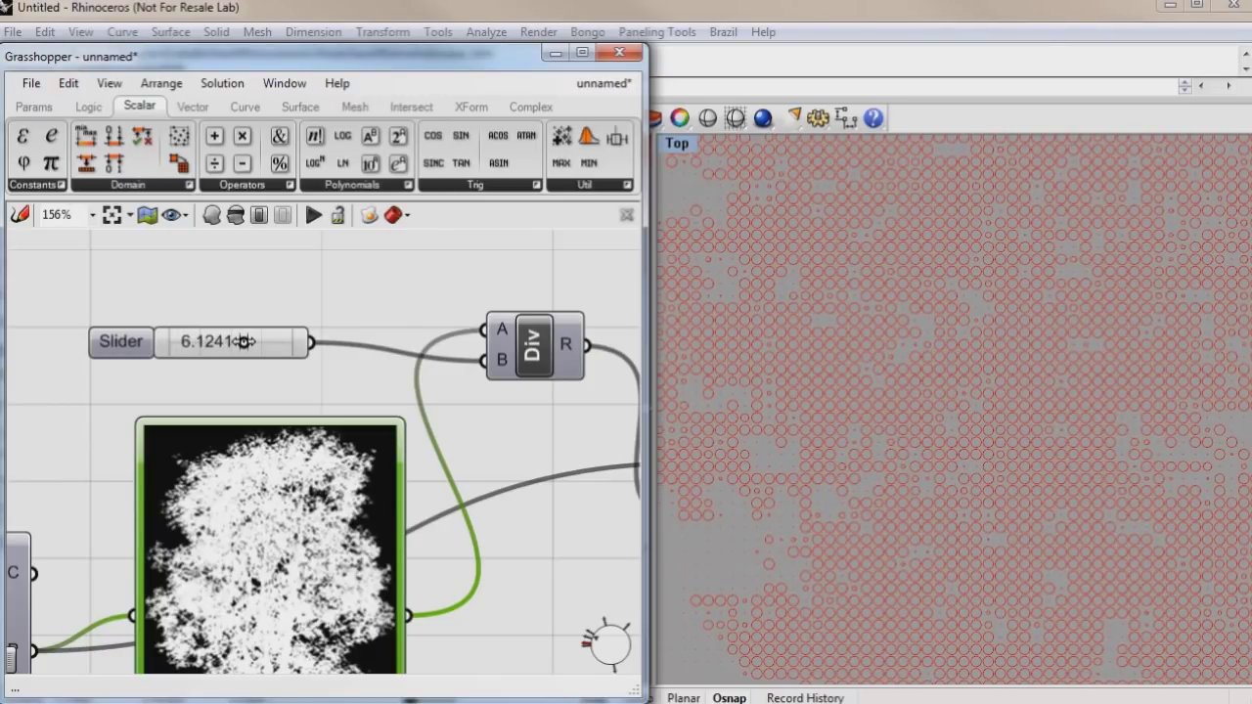
pyautogui.scroll(-3, 953, 440)
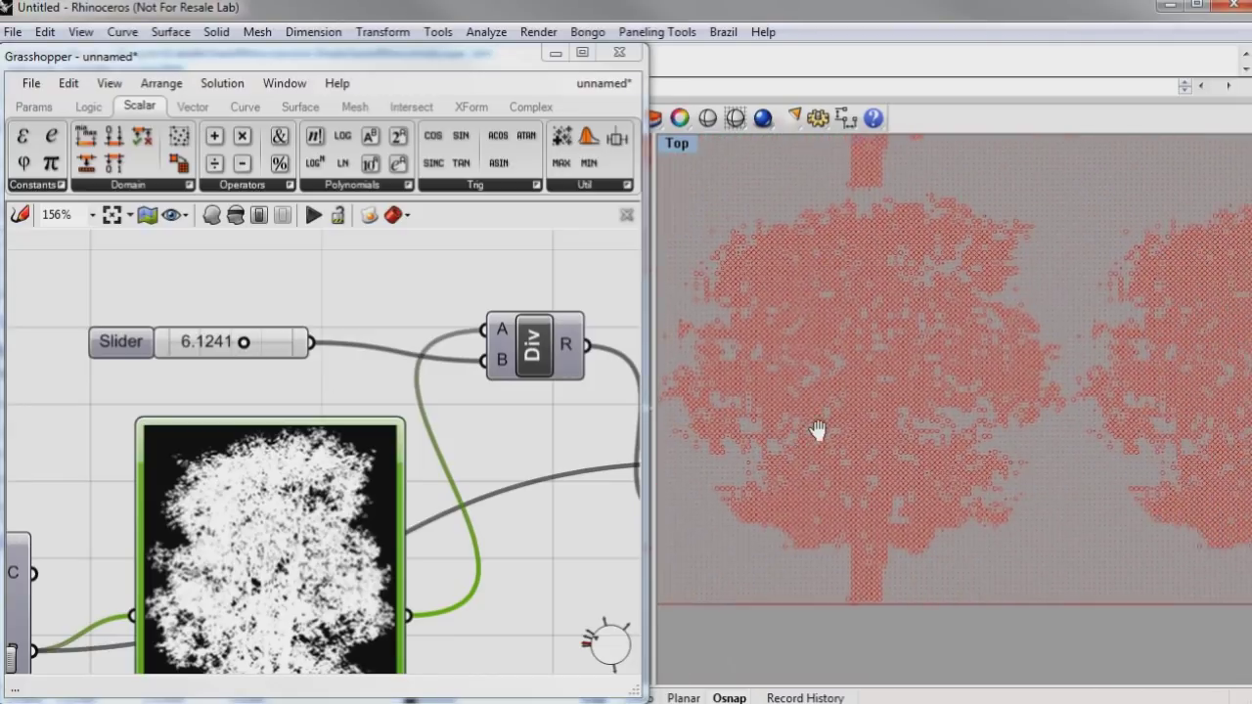
pyautogui.scroll(-3, 823, 430)
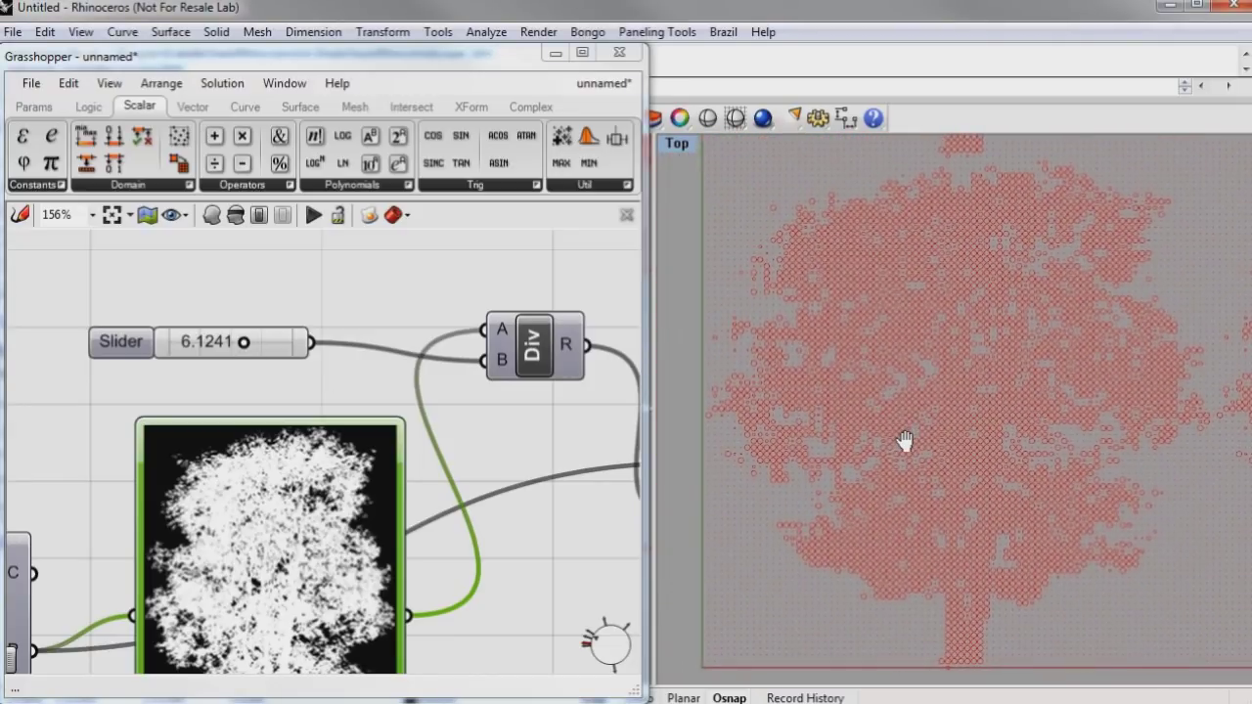
pyautogui.scroll(-3, 391, 381)
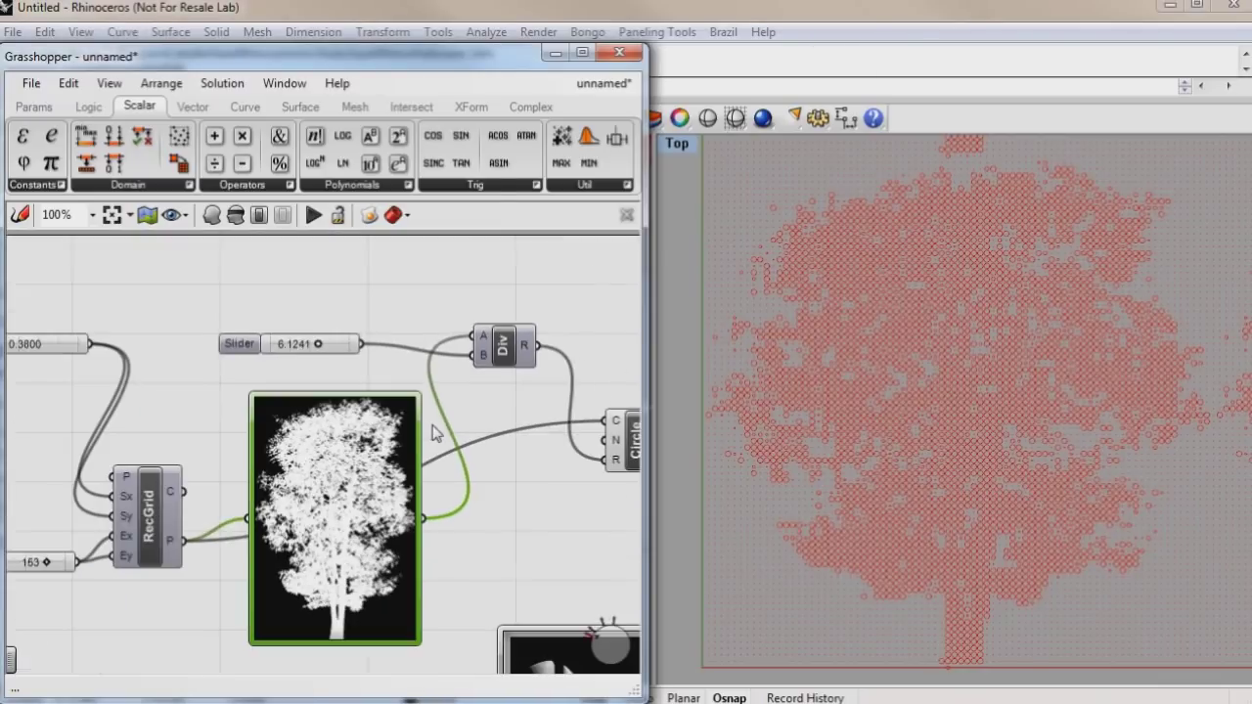